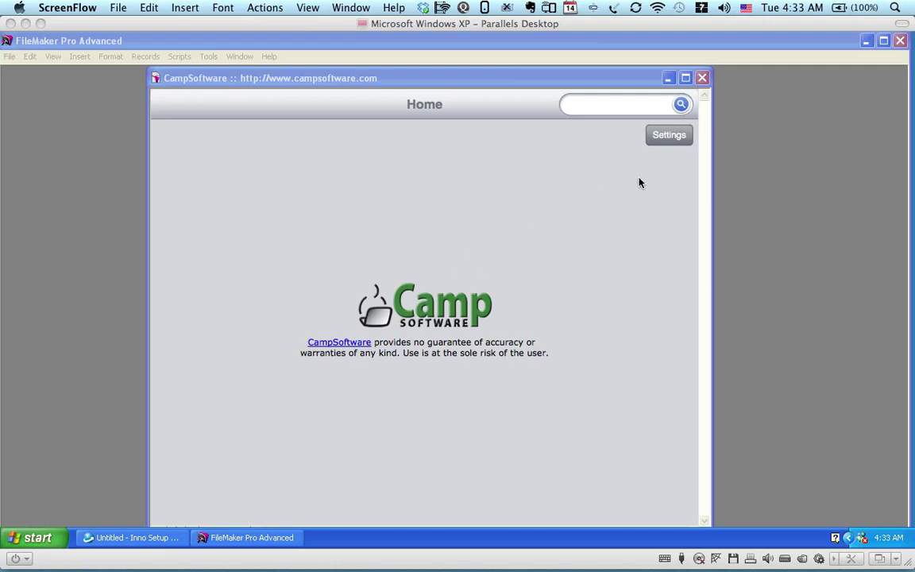
# Close the CampSoftware database window in FileMaker Pro Advanced.
pyautogui.click(703, 80)
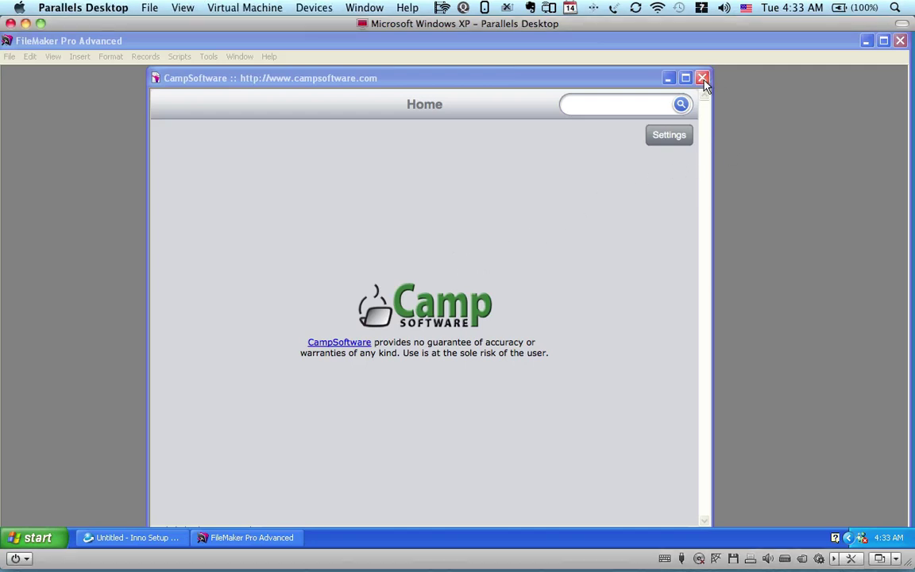
# Dismiss Quick Start, open Developer Utilities and add CampSoftware.fp7 as the primary file.
pyautogui.click(566, 381)
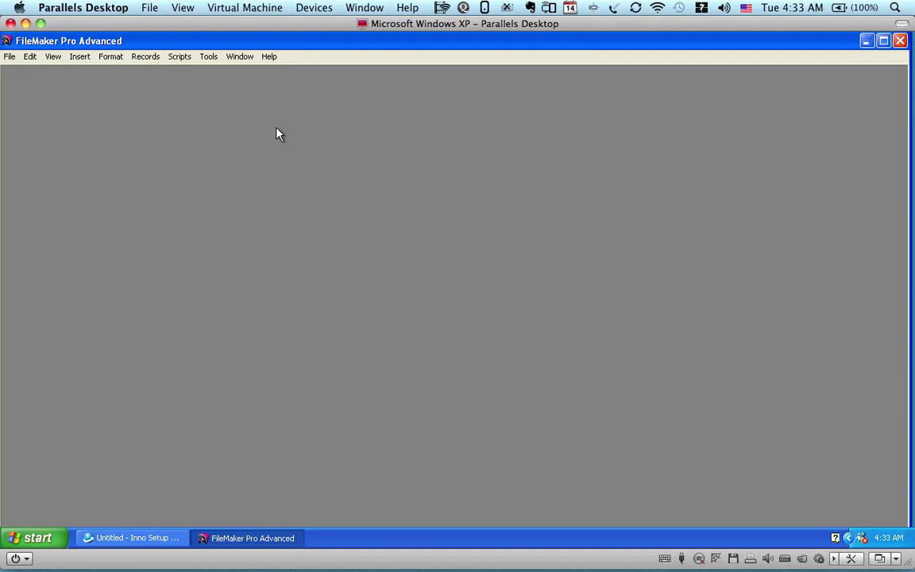
pyautogui.click(208, 57)
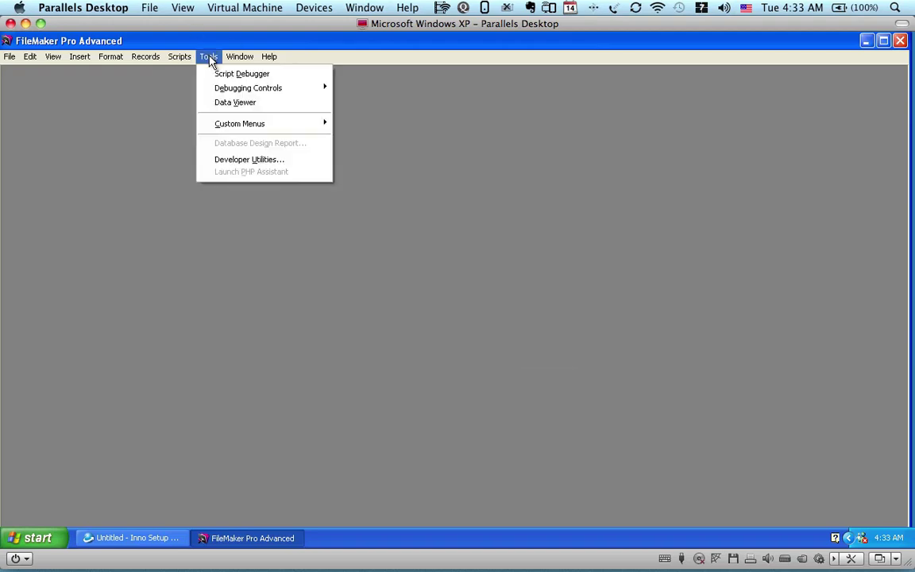
pyautogui.click(256, 163)
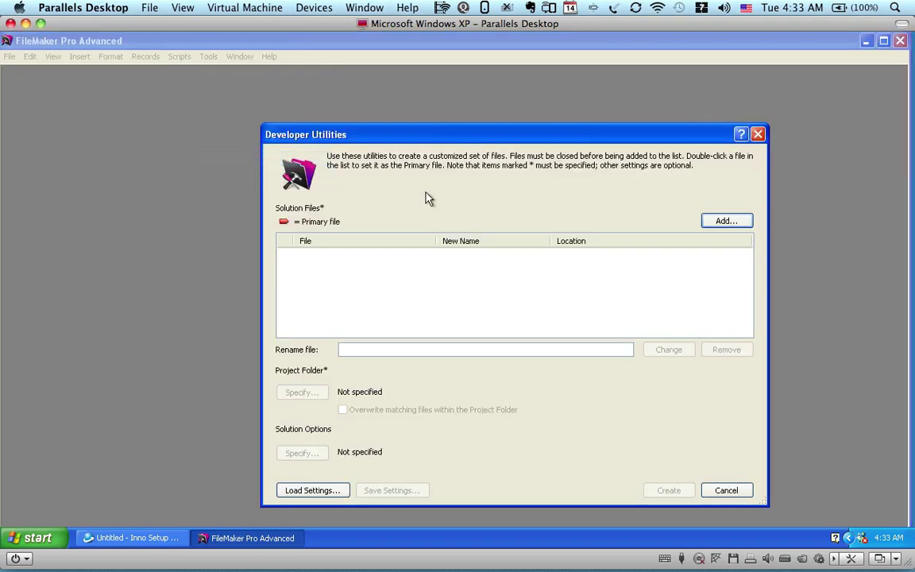
pyautogui.click(720, 224)
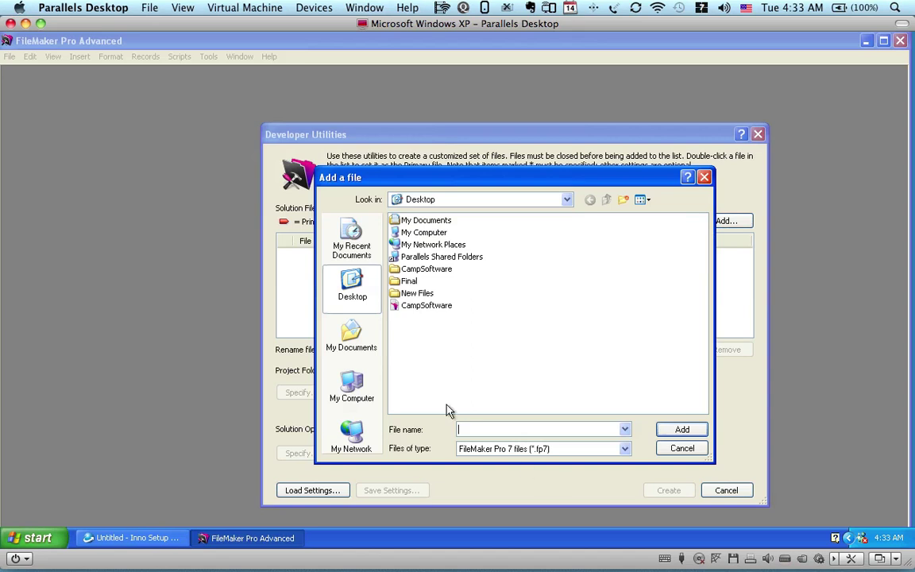
pyautogui.doubleClick(403, 306)
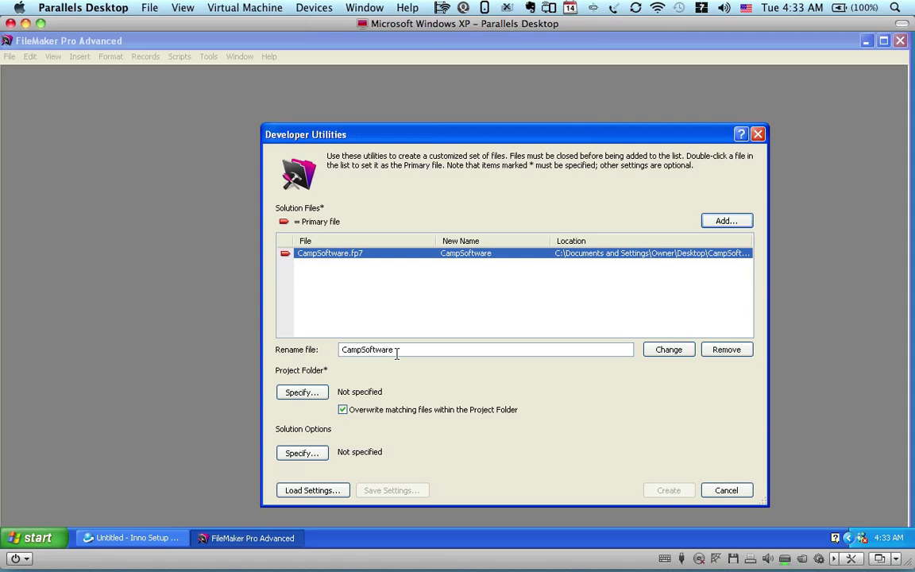
# Set the solution's project folder to Desktop.
pyautogui.click(302, 392)
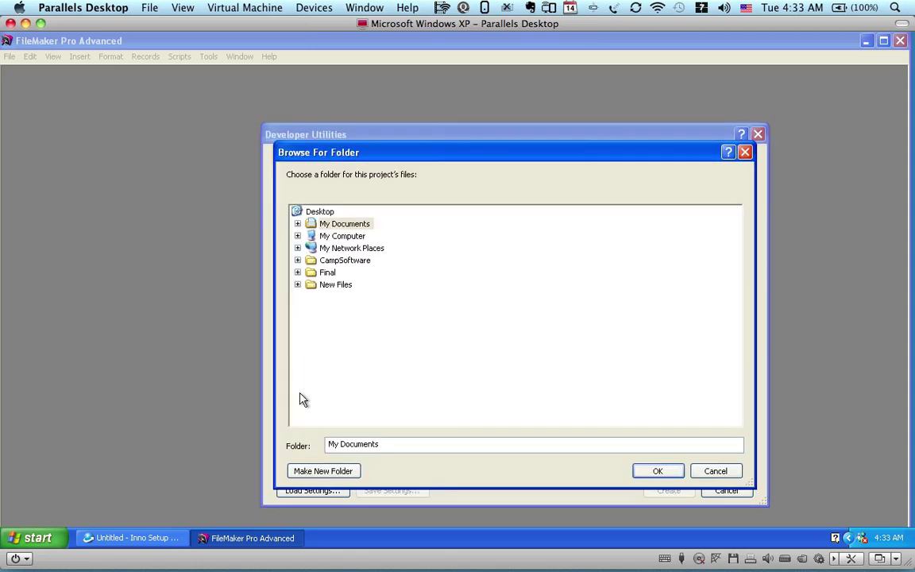
pyautogui.click(321, 213)
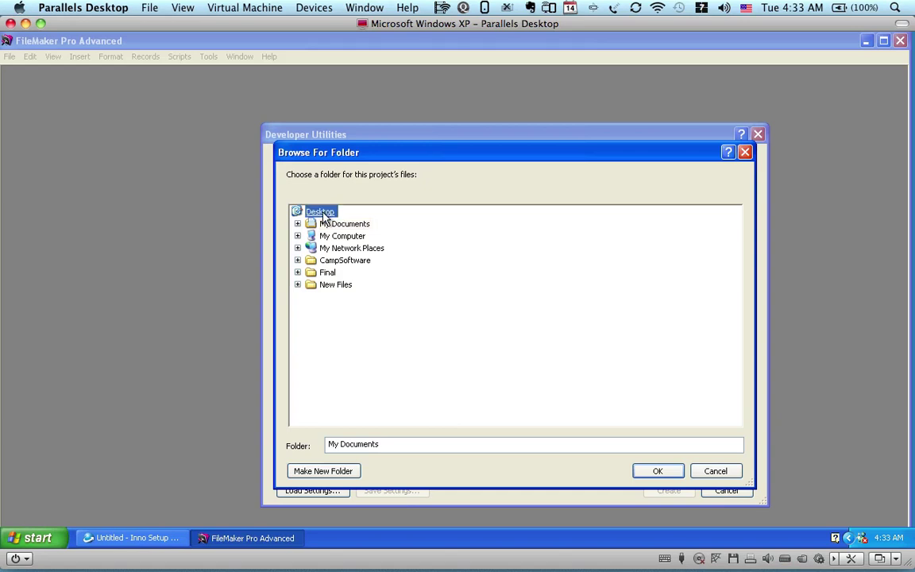
pyautogui.click(658, 472)
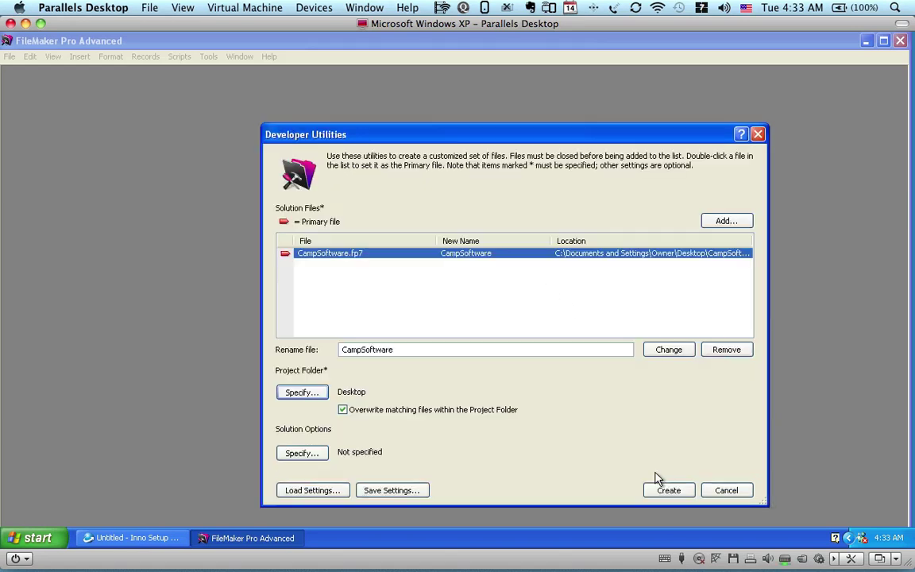
# Enable Create Runtime solution application with runtime name 'CampSoftaware' in Solution Options.
pyautogui.click(300, 453)
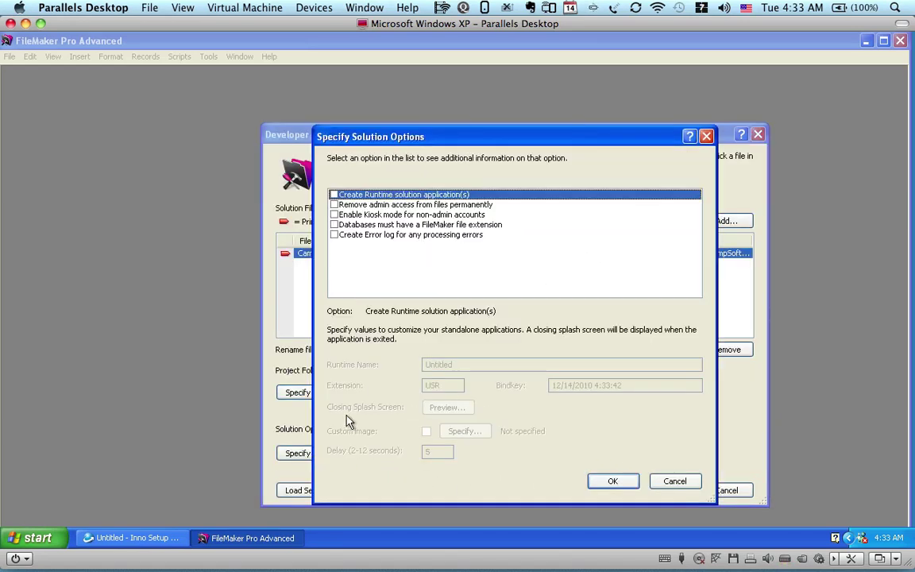
pyautogui.click(334, 195)
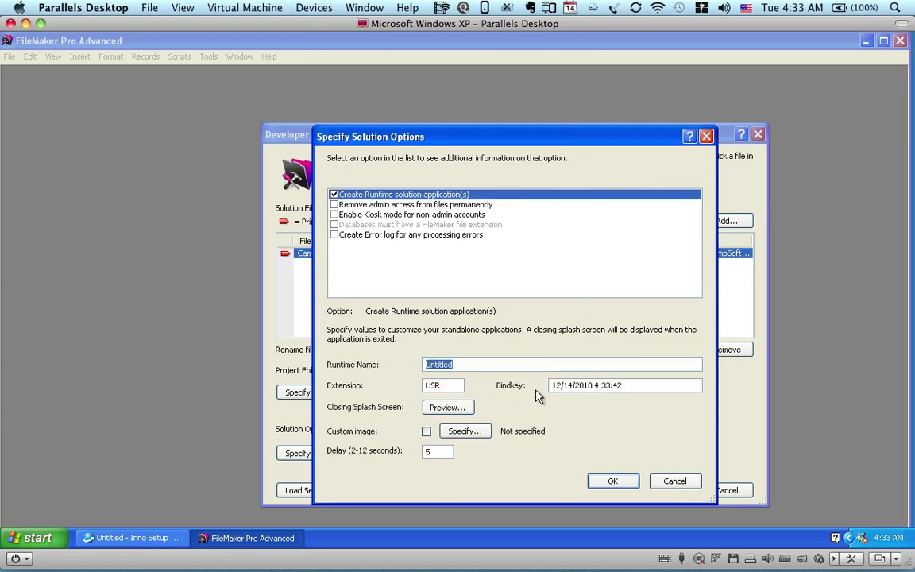
pyautogui.write('Camp')
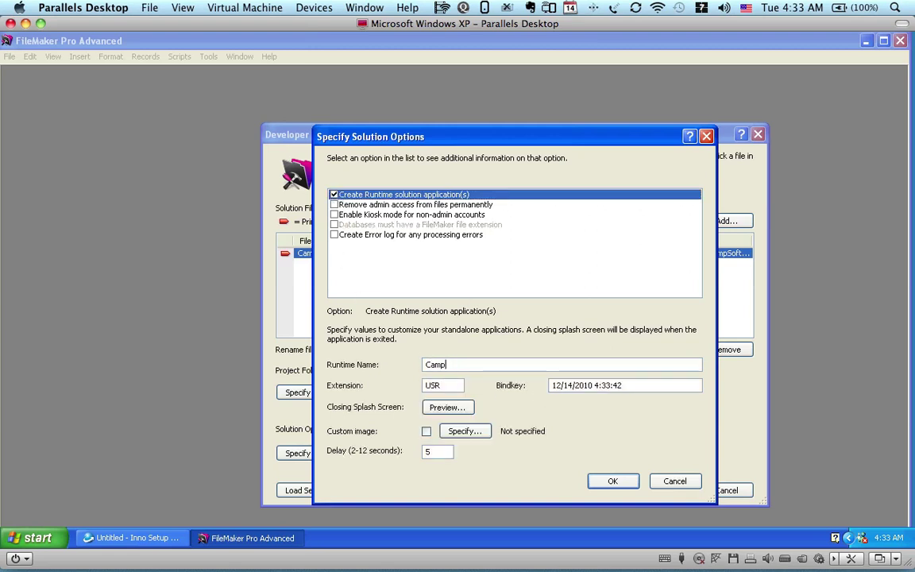
pyautogui.write('So')
pyautogui.write('fta')
pyautogui.write('ware')
pyautogui.click(612, 484)
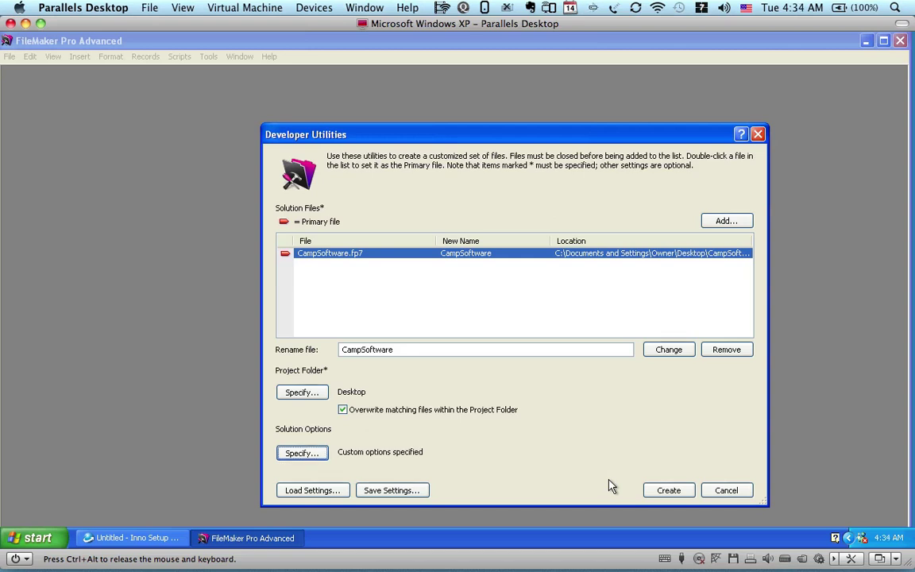
# Build the runtime files, then browse the resulting CampSoftware folder on the desktop.
pyautogui.click(727, 491)
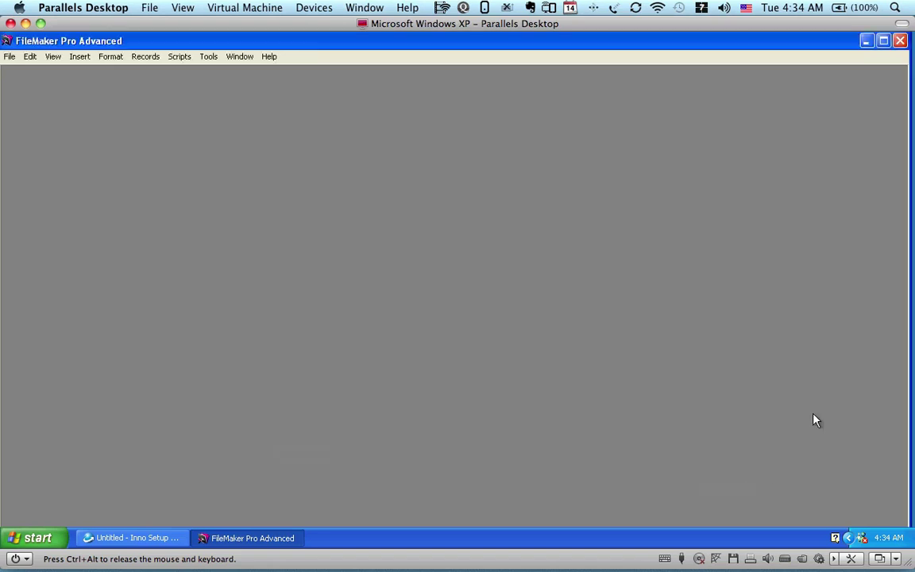
pyautogui.click(868, 43)
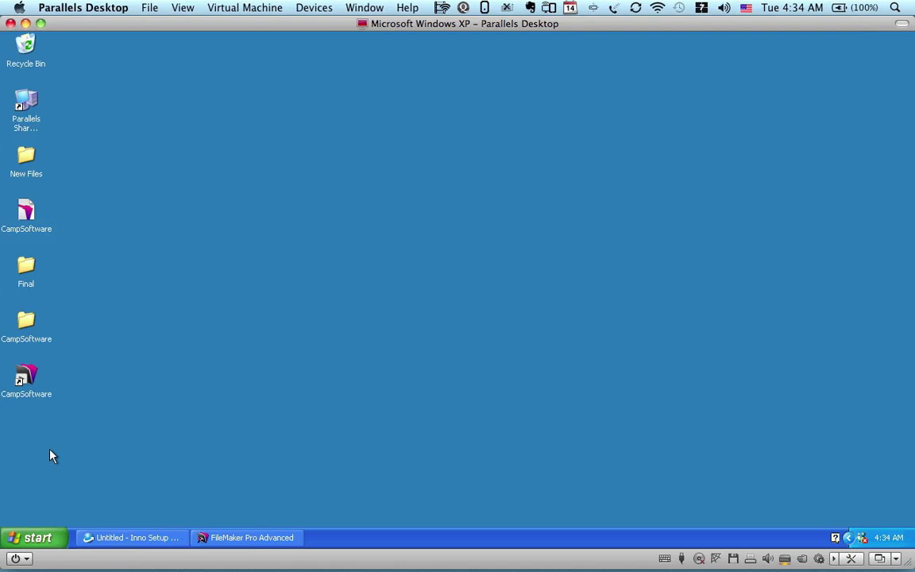
pyautogui.doubleClick(21, 322)
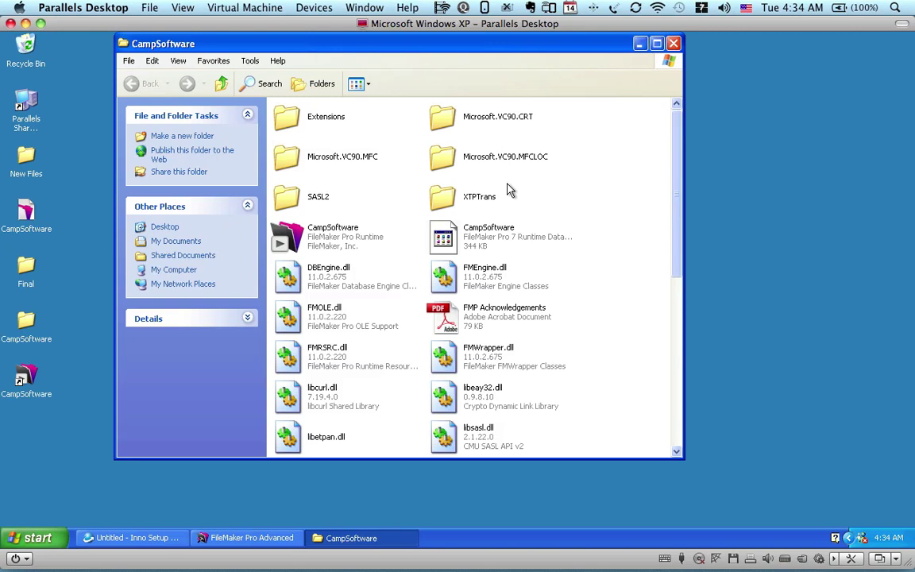
pyautogui.scroll(-10, 509, 191)
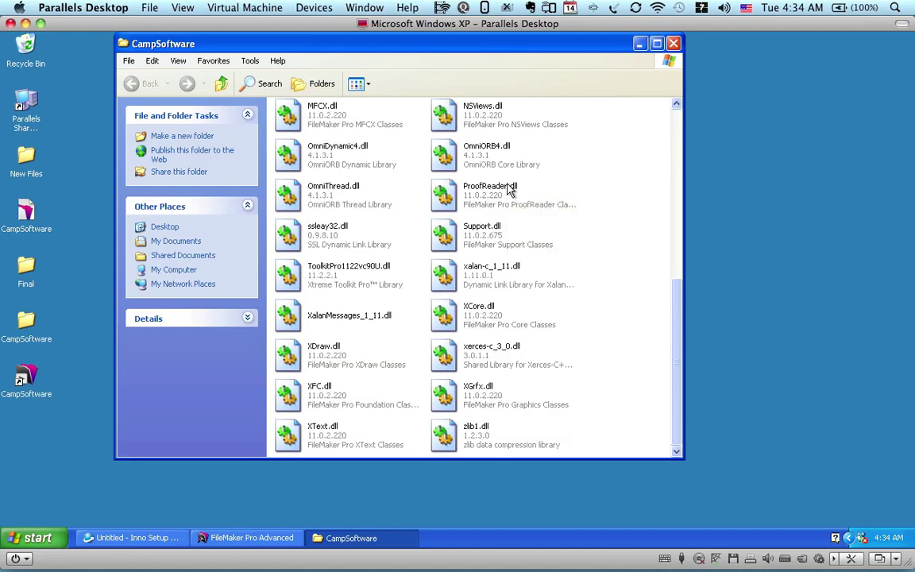
pyautogui.scroll(10, 510, 191)
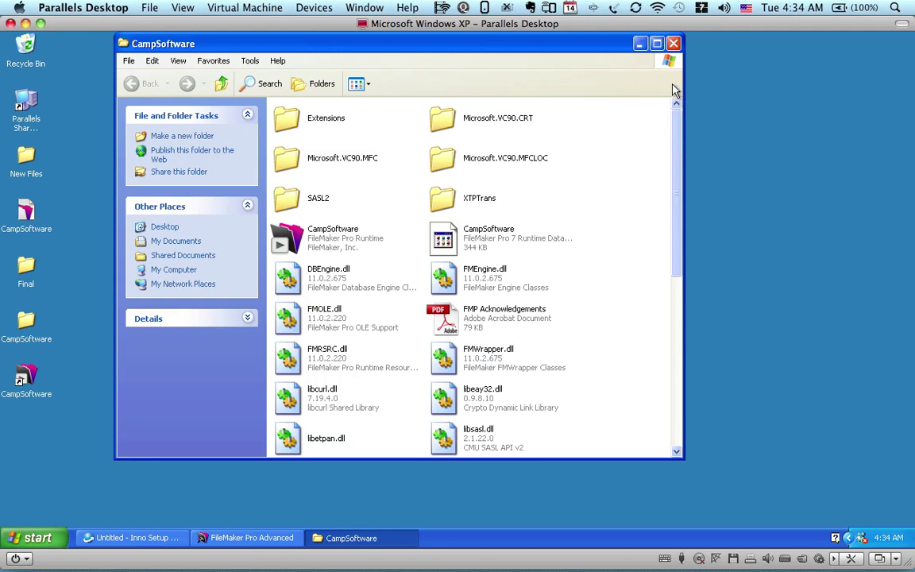
# Close the CampSoftware folder and quit Inno Setup without saving the untitled script.
pyautogui.click(674, 44)
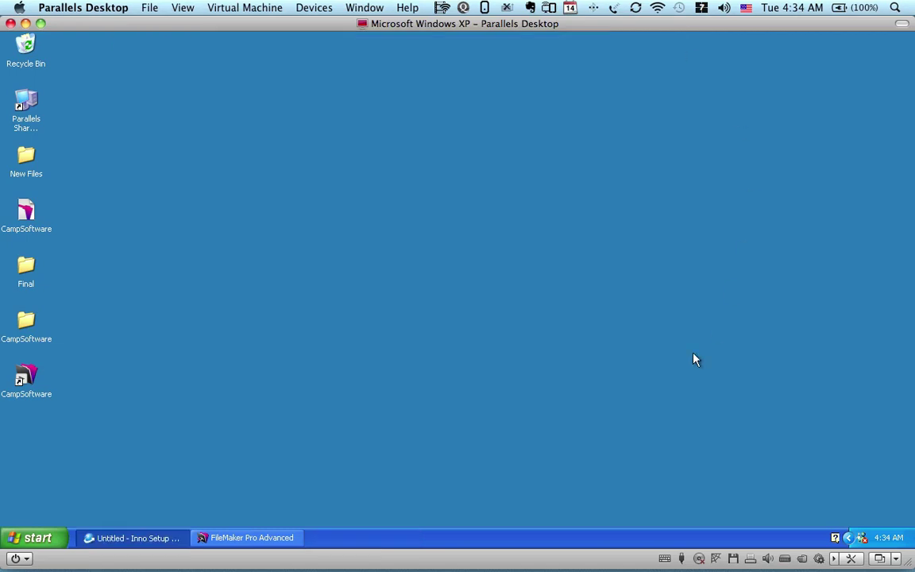
pyautogui.click(159, 540)
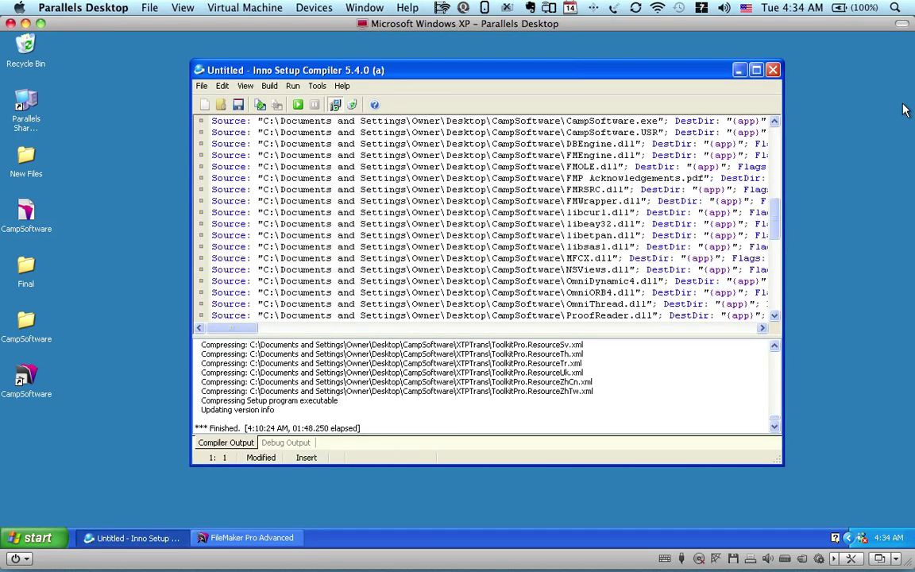
pyautogui.hotkey('alt', 'F4')
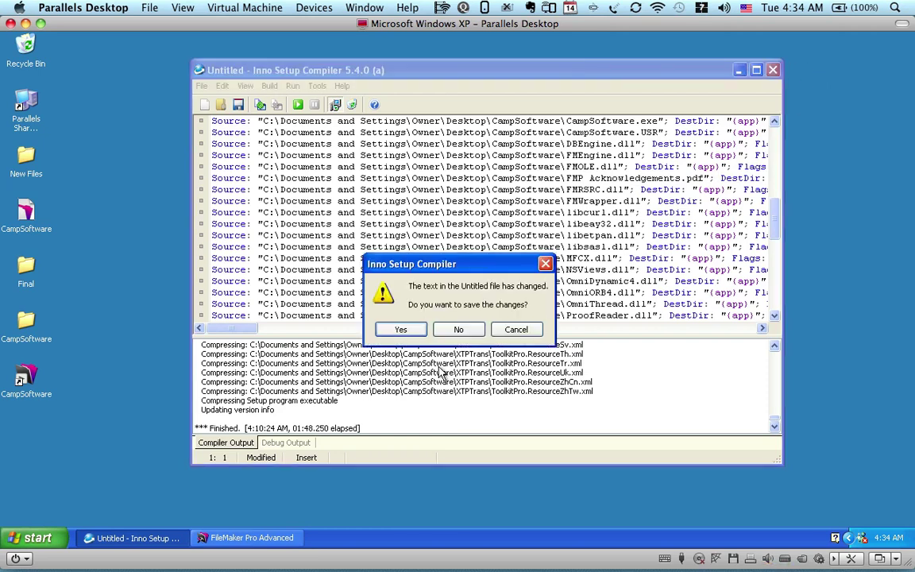
pyautogui.click(459, 329)
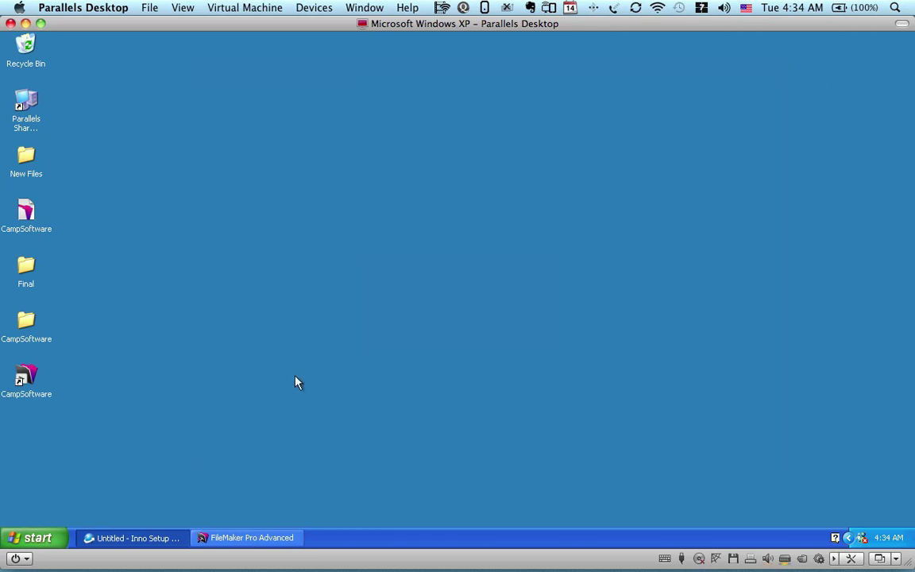
# Relaunch Inno Setup Compiler from Start > All Programs > Inno Setup 5.
pyautogui.click(32, 538)
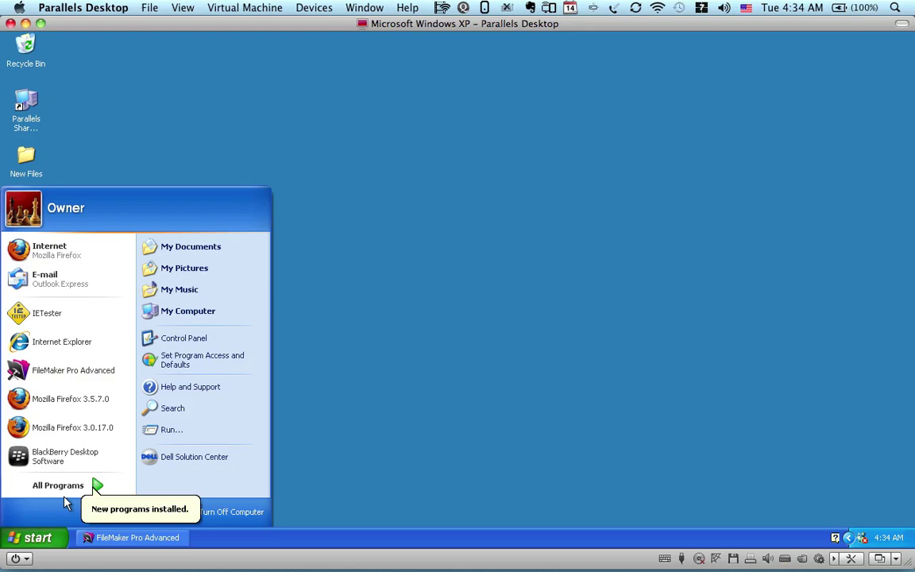
pyautogui.moveTo(70, 487)
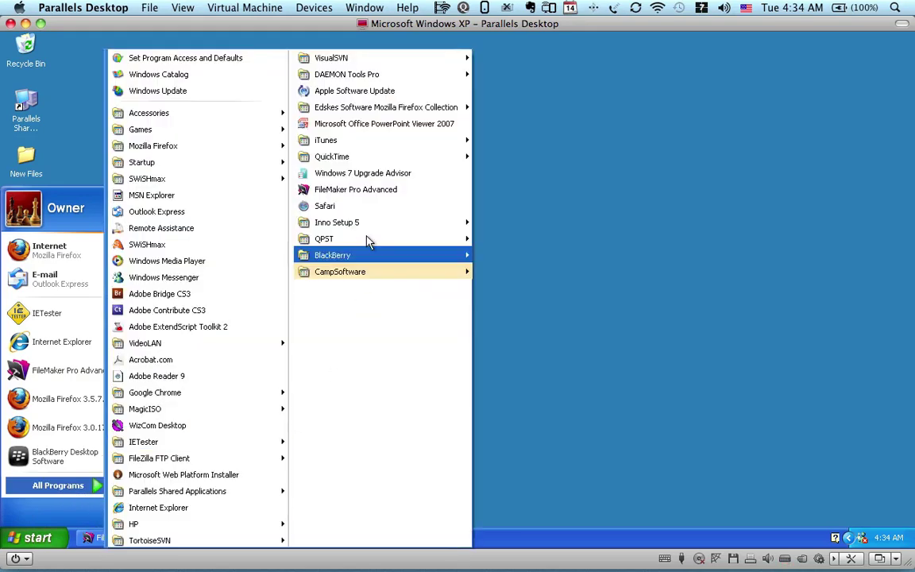
pyautogui.moveTo(457, 228)
pyautogui.click(543, 229)
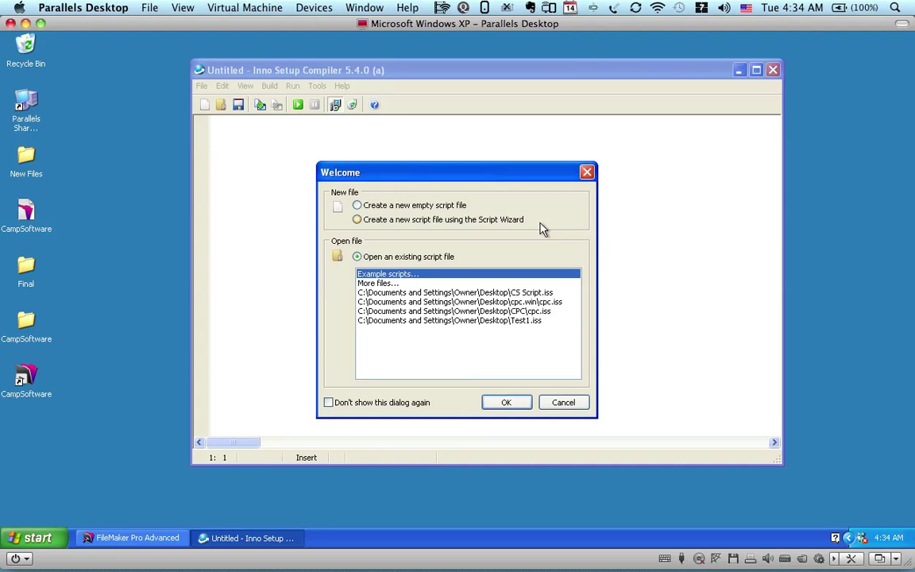
# Start a new script with the Script Wizard and advance past its welcome page.
pyautogui.click(437, 222)
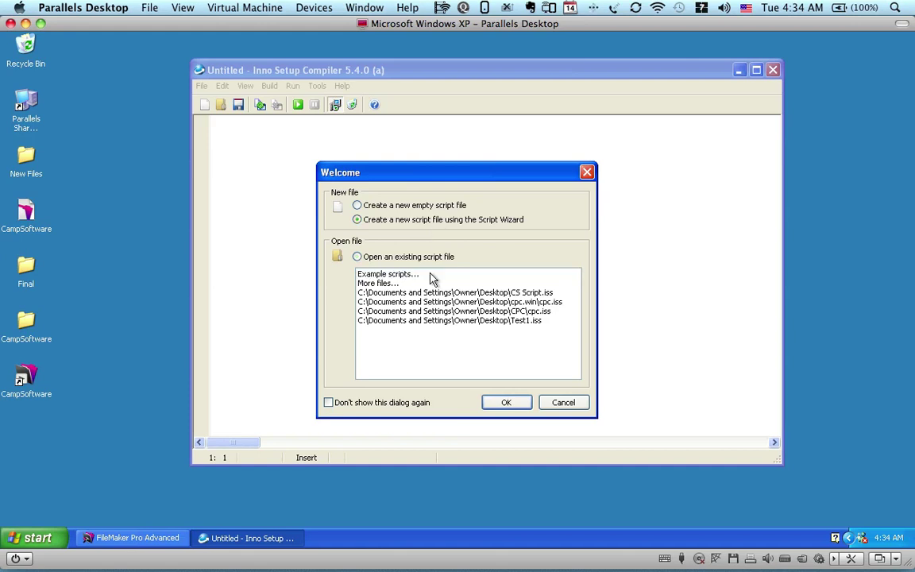
pyautogui.click(509, 403)
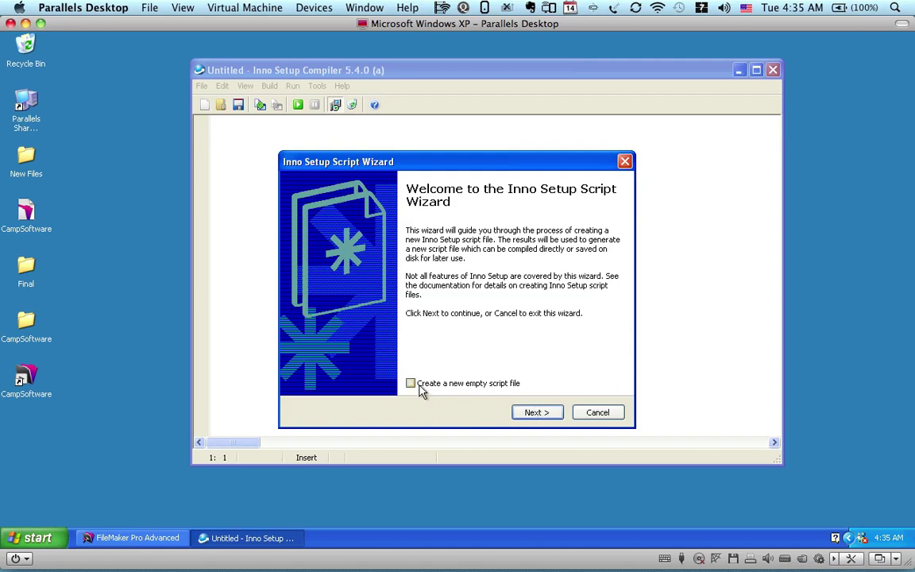
pyautogui.click(538, 413)
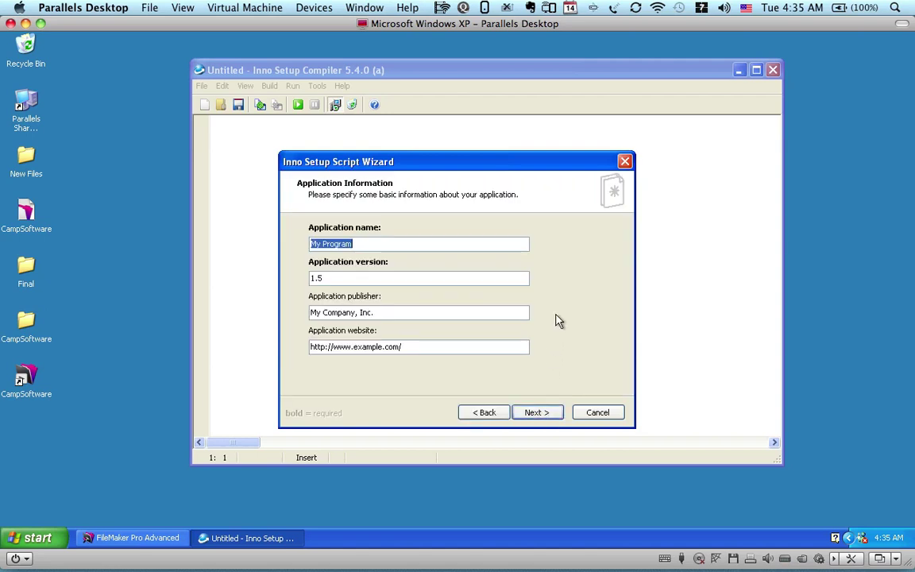
pyautogui.write('CampSoftware')
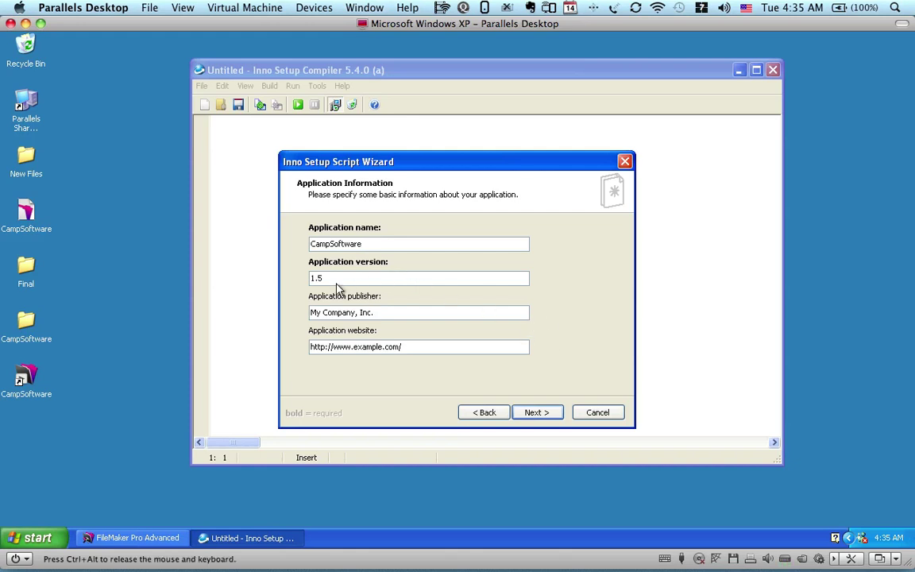
pyautogui.moveTo(388, 313); pyautogui.dragTo(282, 312)
pyautogui.write('Camp')
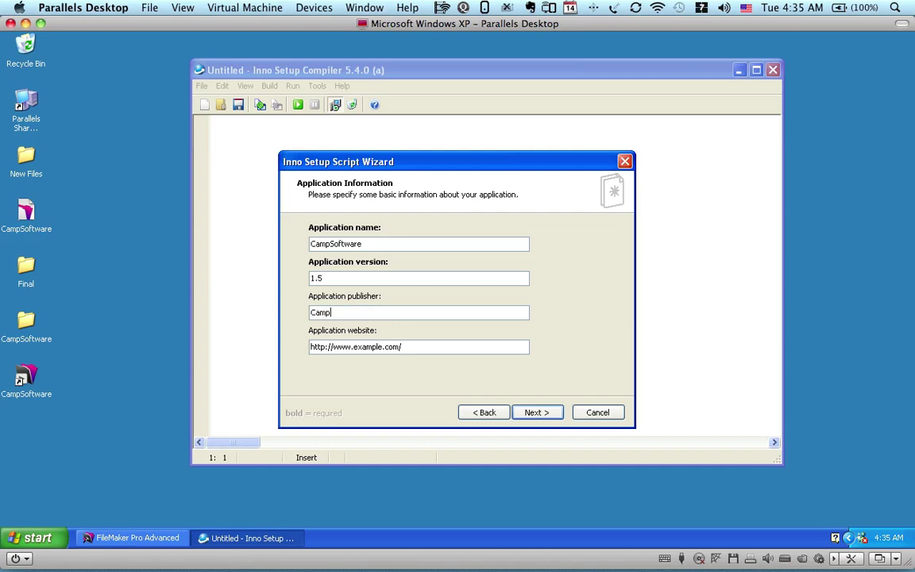
pyautogui.write('Software')
pyautogui.click(382, 346)
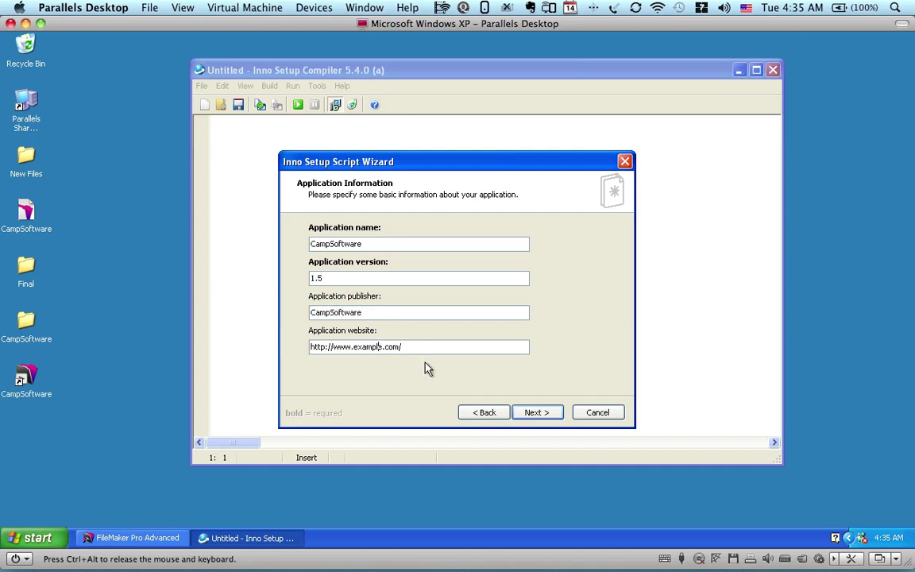
pyautogui.press('BackSpace')
pyautogui.press('BackSpace')
pyautogui.press('BackSpace')
pyautogui.press('BackSpace')
pyautogui.press('BackSpace')
pyautogui.press('BackSpace')
pyautogui.press('BackSpace')
pyautogui.write('campsoftware')
# Keep Program Files as base folder, disallow changing the application folder, and continue.
pyautogui.click(555, 415)
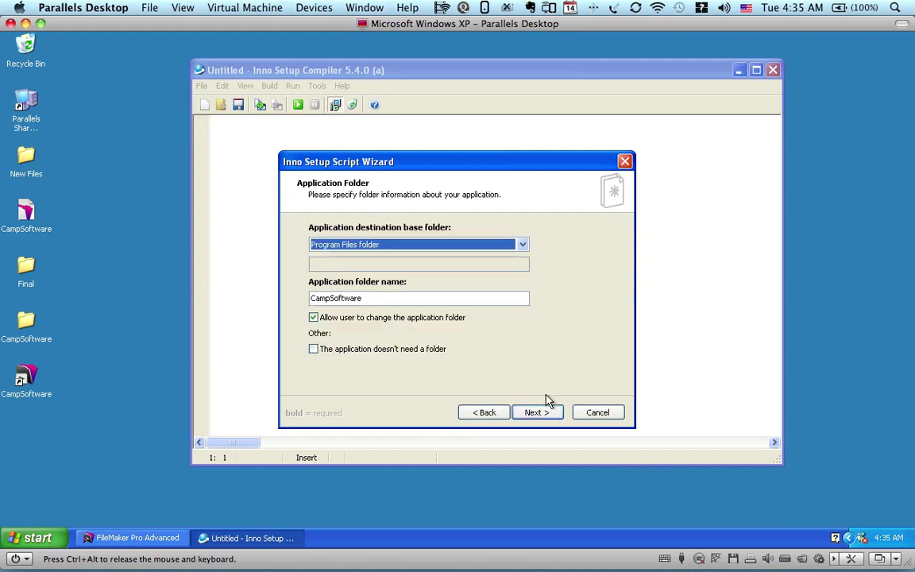
pyautogui.click(523, 246)
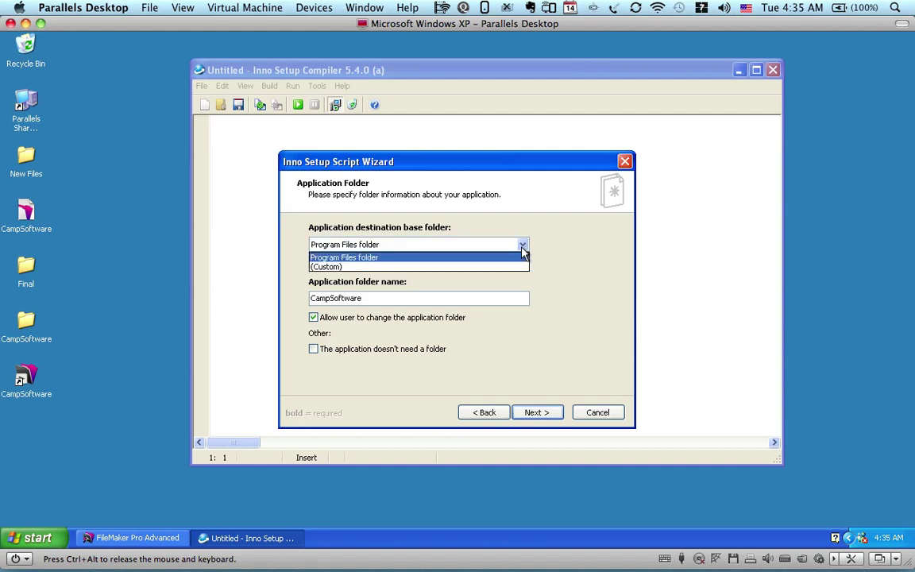
pyautogui.click(566, 253)
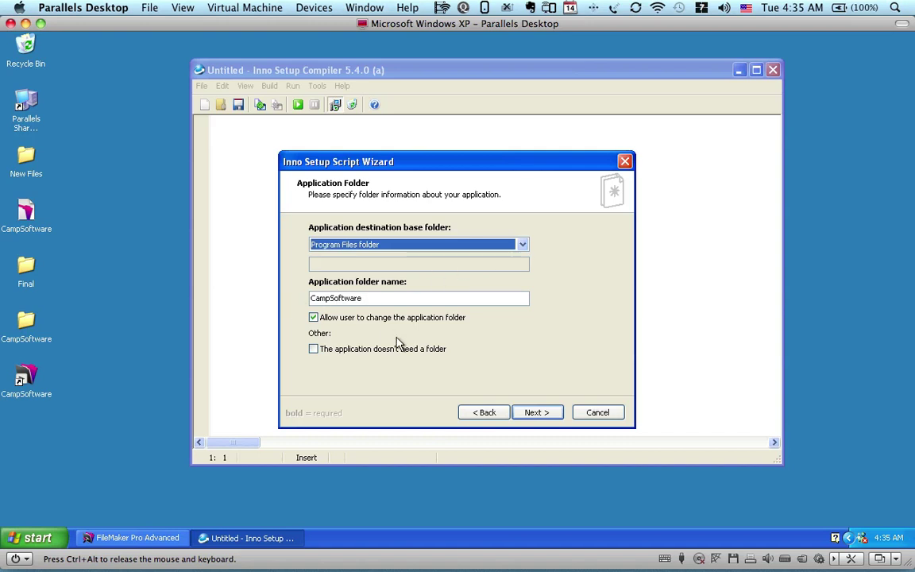
pyautogui.click(314, 318)
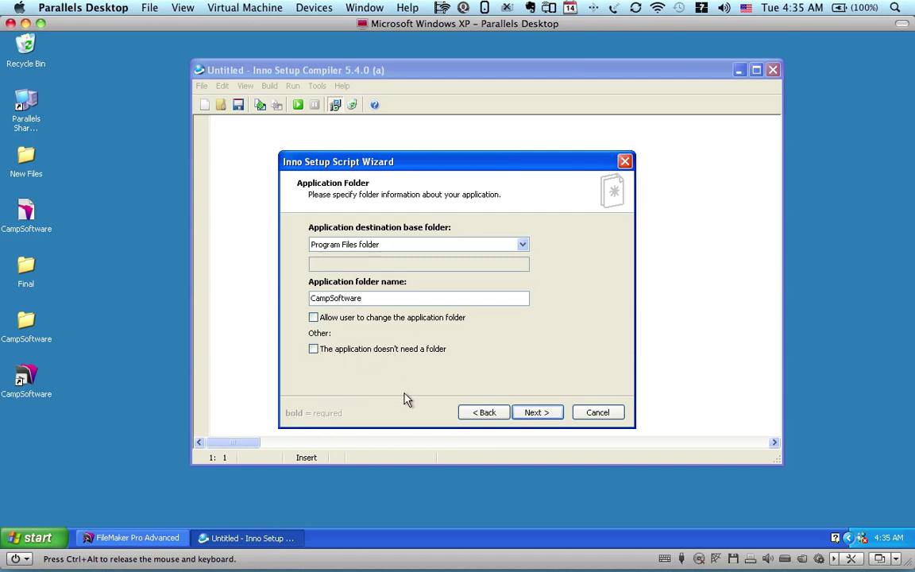
pyautogui.click(543, 415)
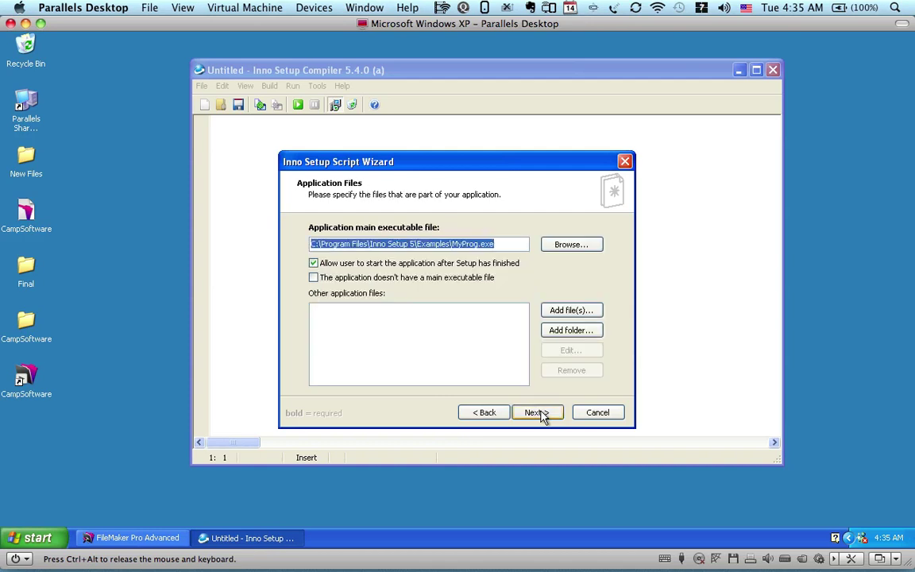
# Set the main executable to CampSoftware inside the Desktop's CampSoftware folder.
pyautogui.click(571, 244)
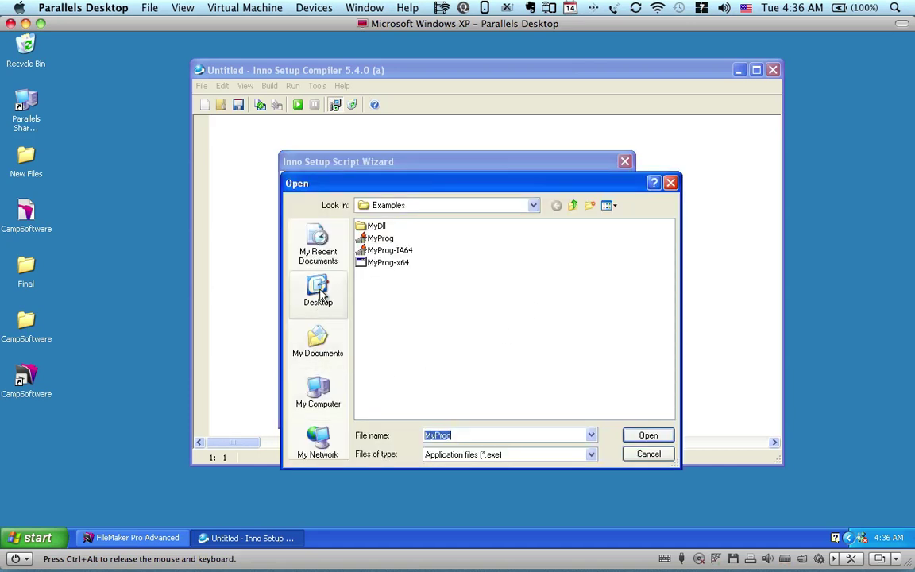
pyautogui.click(319, 291)
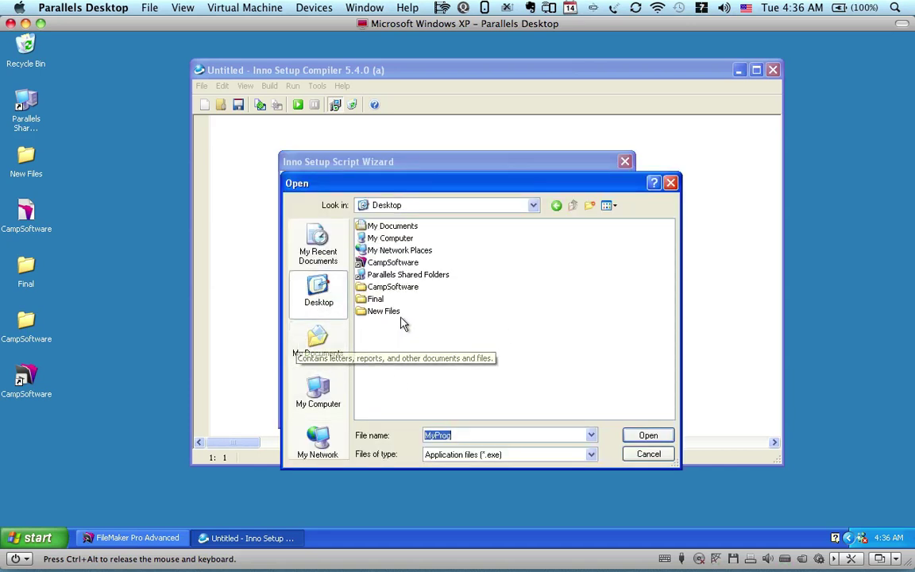
pyautogui.click(402, 290)
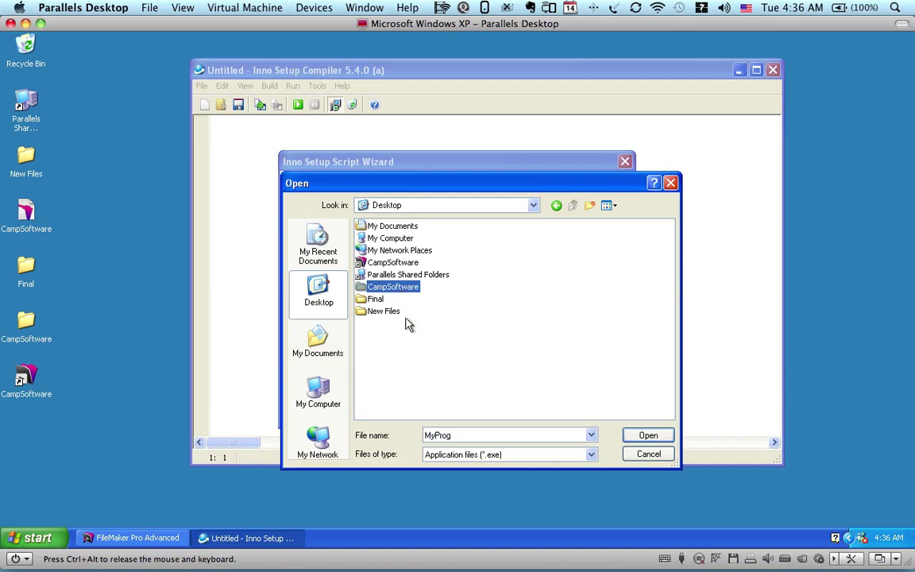
pyautogui.press('Return')
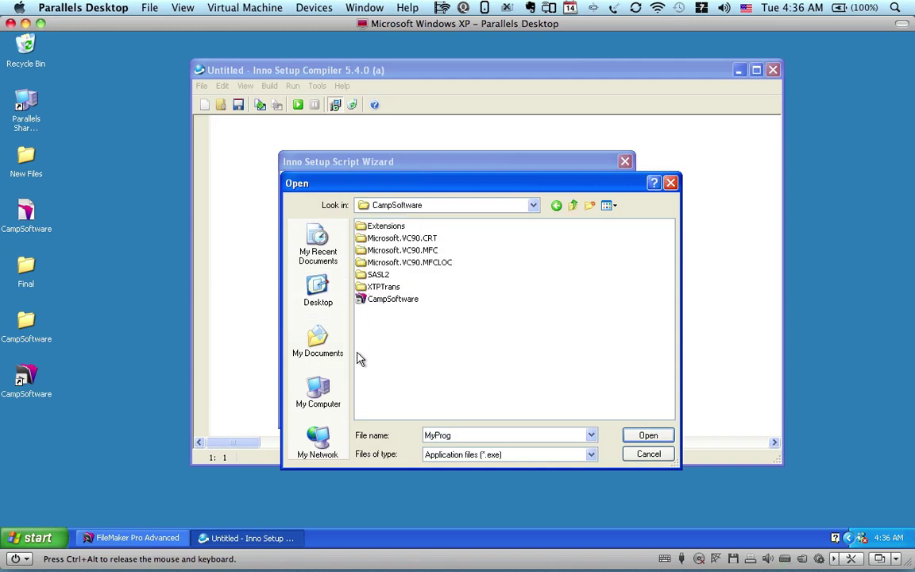
pyautogui.click(368, 299)
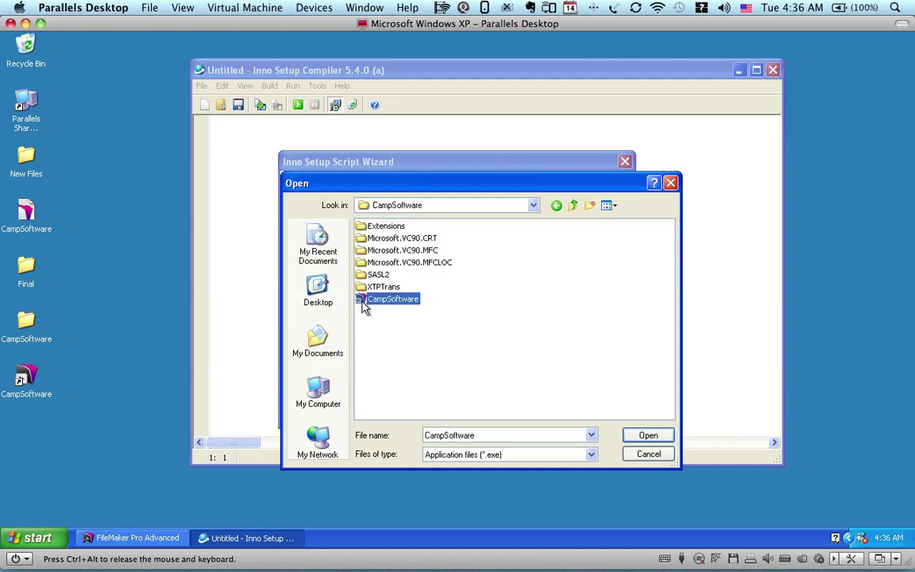
pyautogui.click(648, 436)
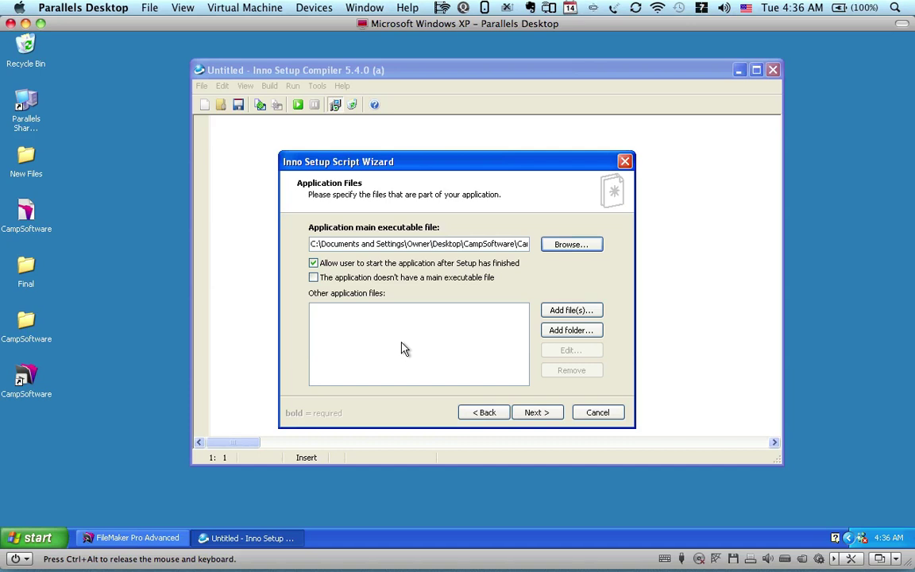
# Add CampSoftware.USR through zlib1.dll from the CampSoftware folder as other application files.
pyautogui.click(560, 317)
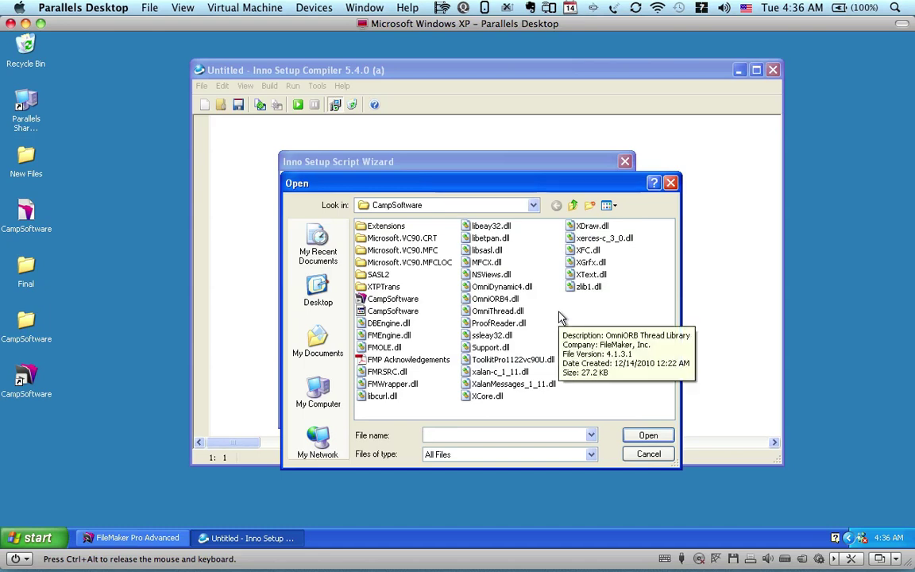
pyautogui.click(372, 315)
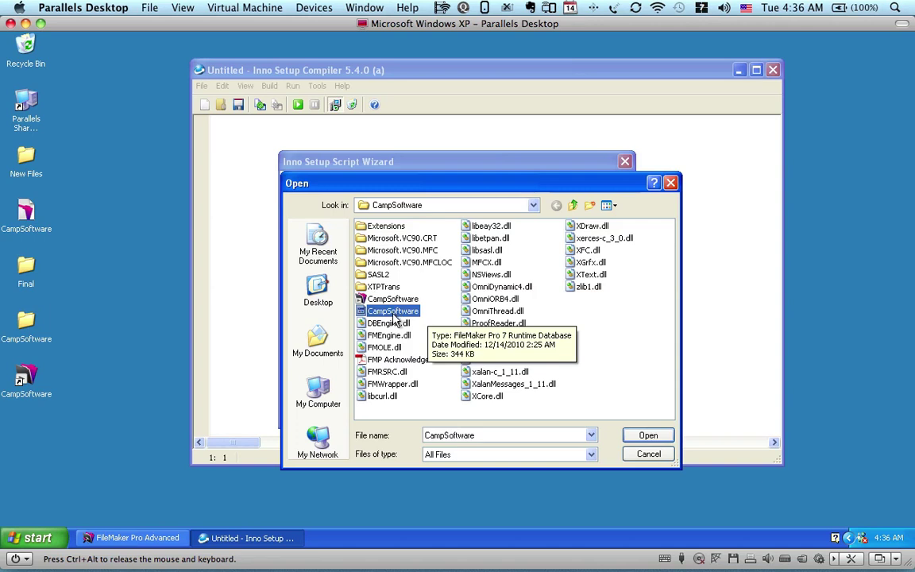
pyautogui.keyDown('shift'); pyautogui.click(589, 287); pyautogui.keyUp('shift')
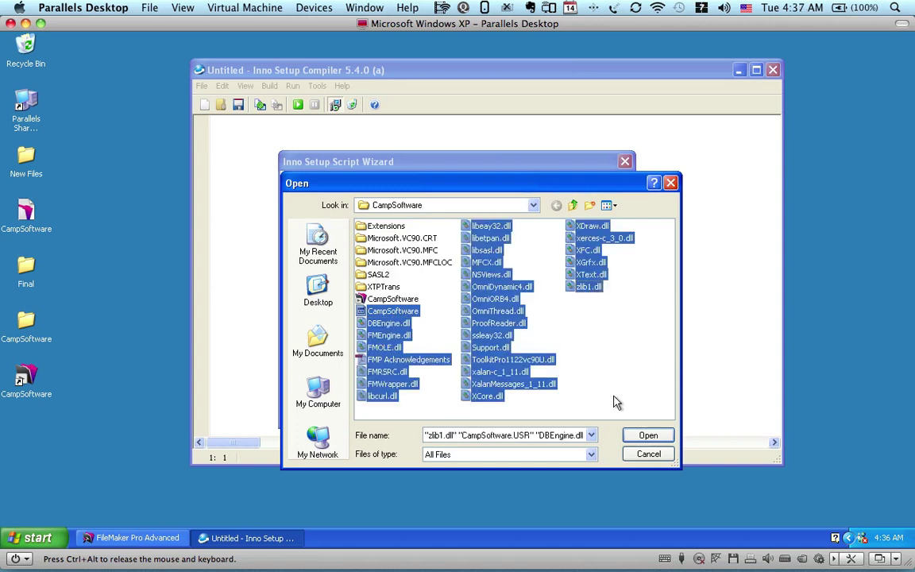
pyautogui.click(648, 436)
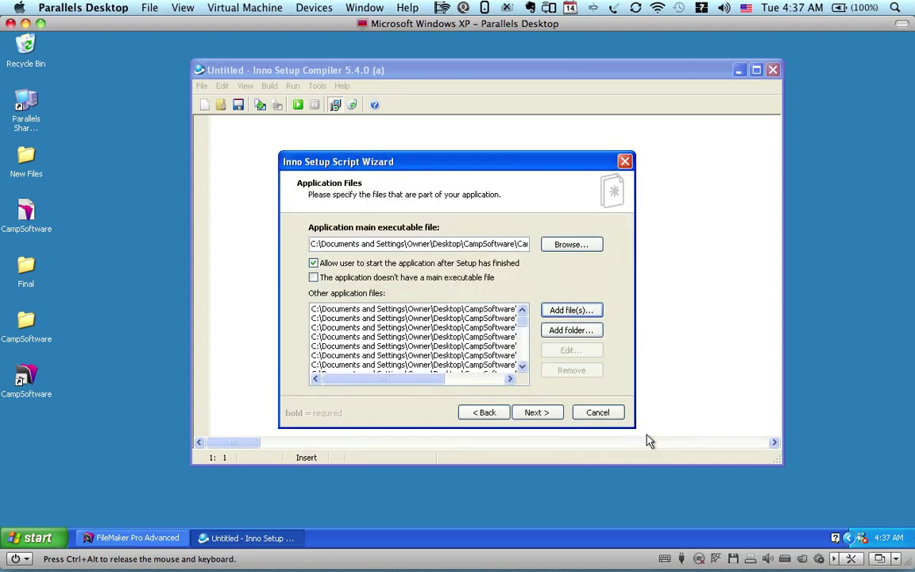
pyautogui.moveTo(439, 380); pyautogui.dragTo(511, 383)
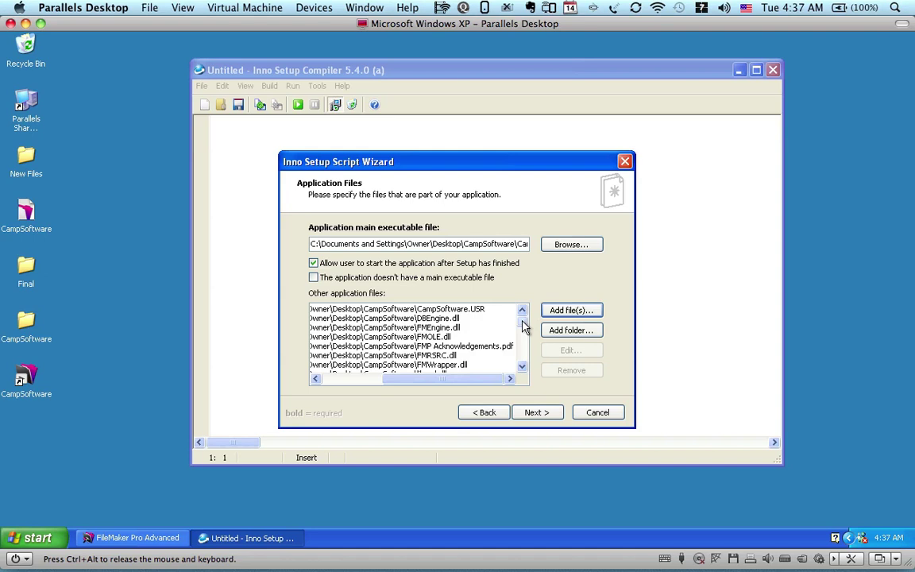
pyautogui.moveTo(524, 325); pyautogui.dragTo(523, 364)
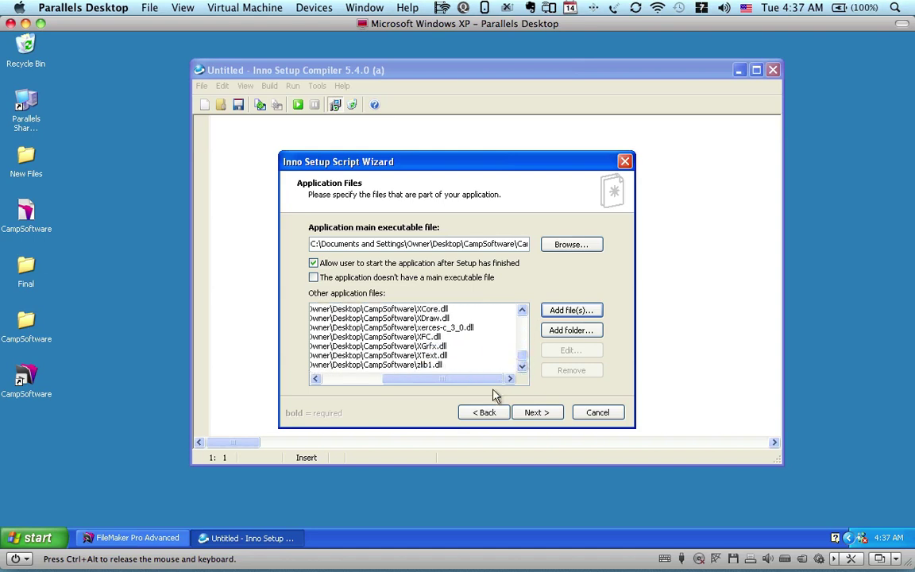
# Add the CampSoftware Extensions folder with all its subfolders, then select its entry in the files list.
pyautogui.click(569, 331)
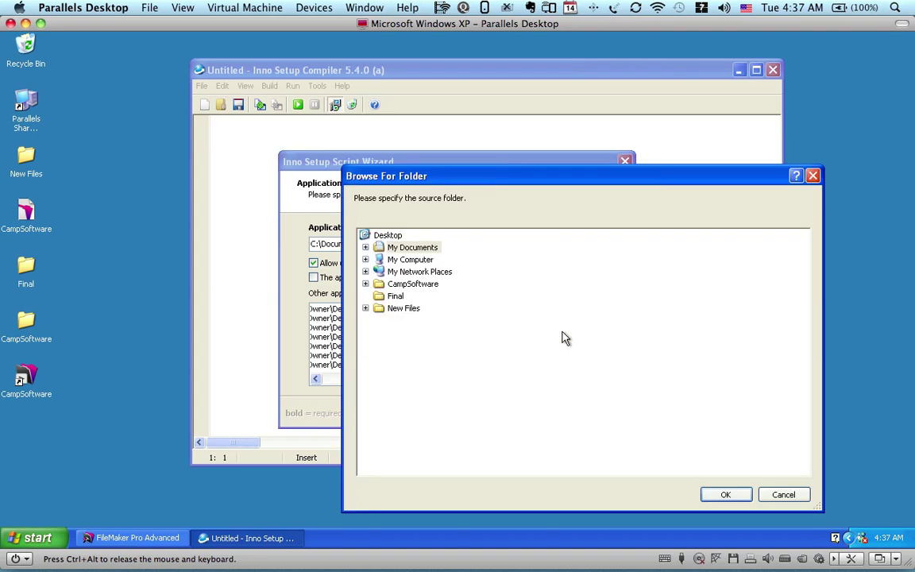
pyautogui.click(366, 284)
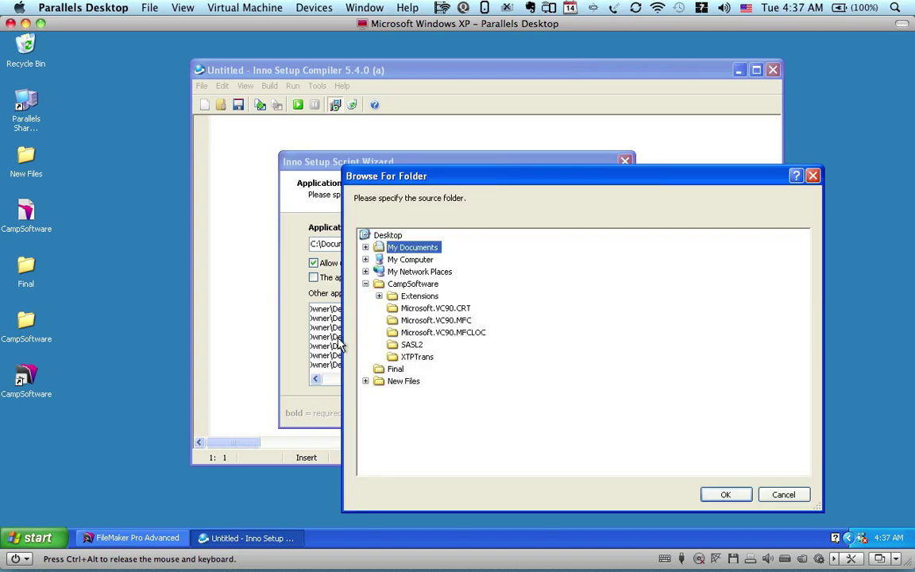
pyautogui.doubleClick(419, 296)
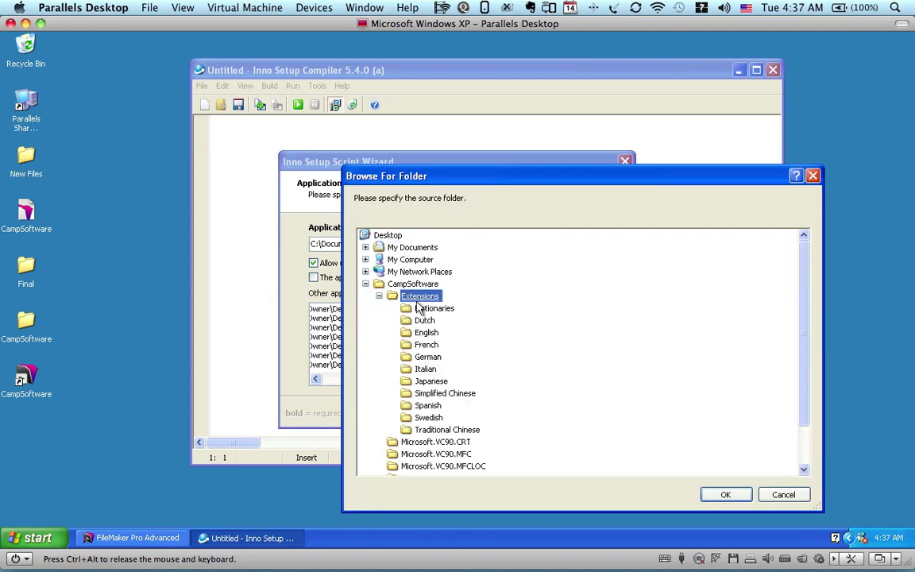
pyautogui.click(724, 494)
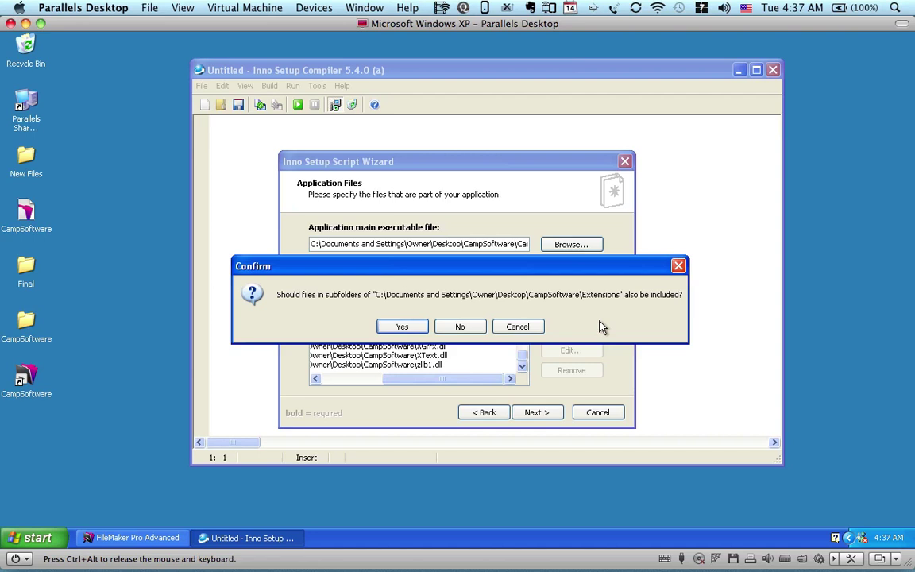
pyautogui.click(412, 328)
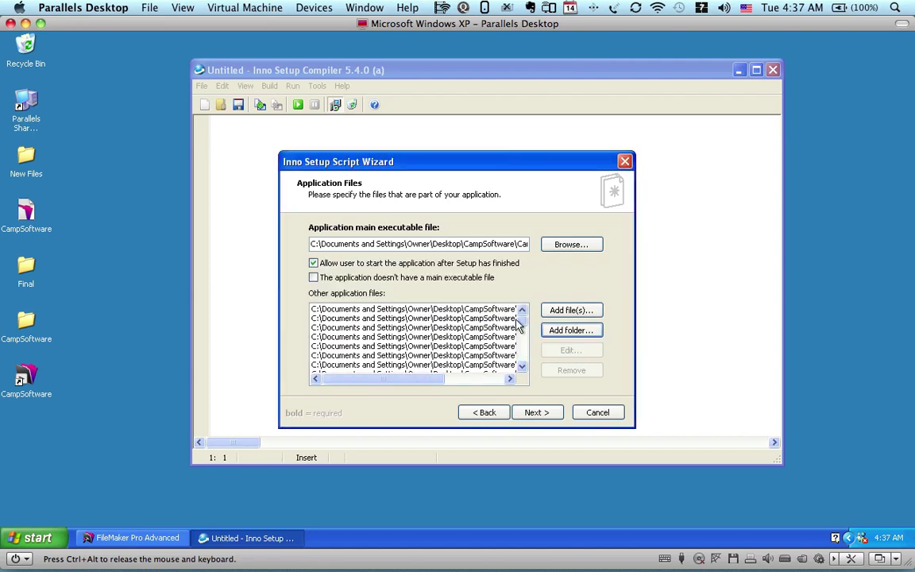
pyautogui.scroll(-2, 523, 333)
pyautogui.moveTo(419, 383); pyautogui.dragTo(492, 387)
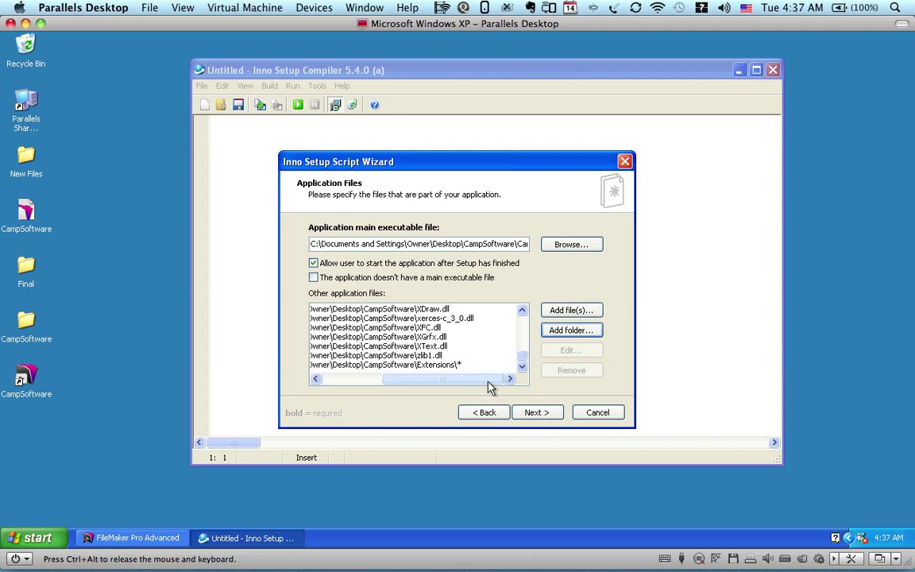
# Edit the Extensions entry so its destination subfolder is 'Extensions', copied from the source path.
pyautogui.click(439, 366)
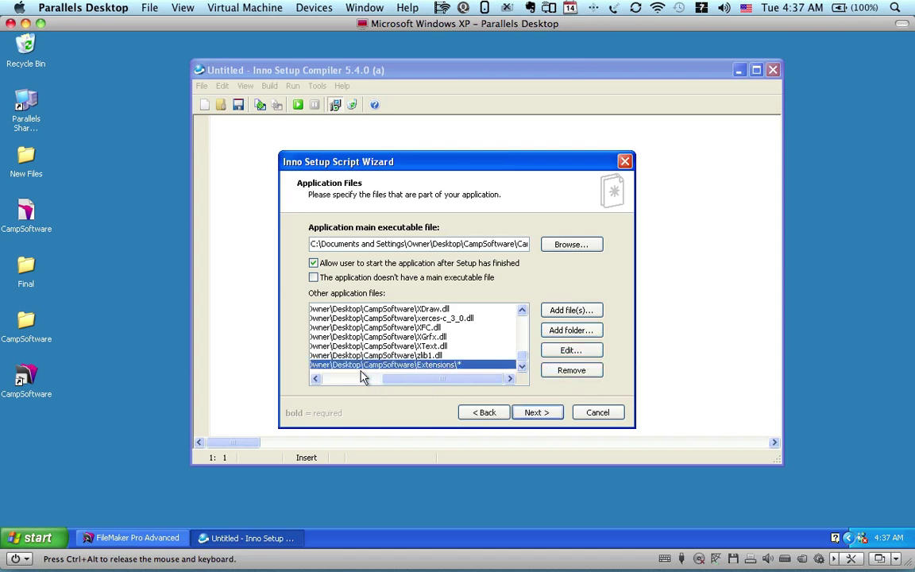
pyautogui.click(571, 351)
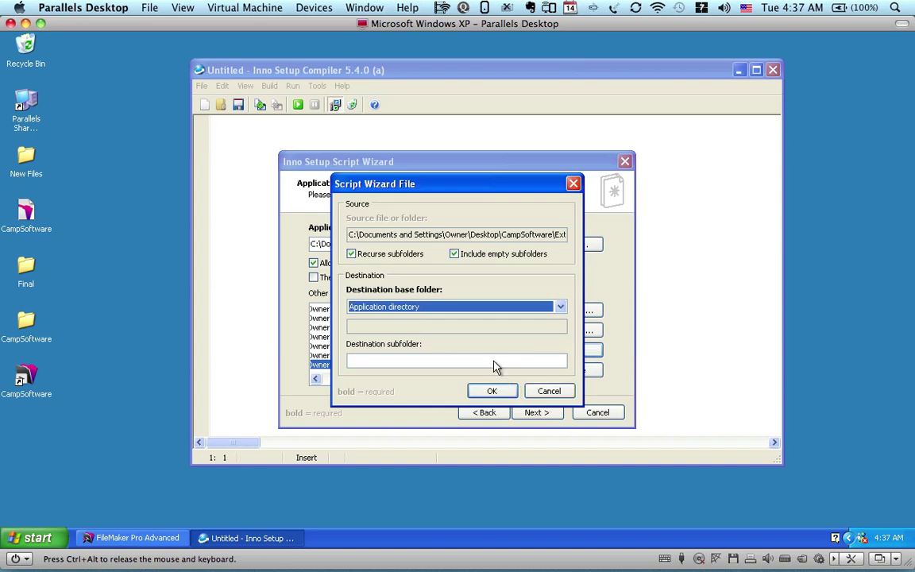
pyautogui.click(548, 236)
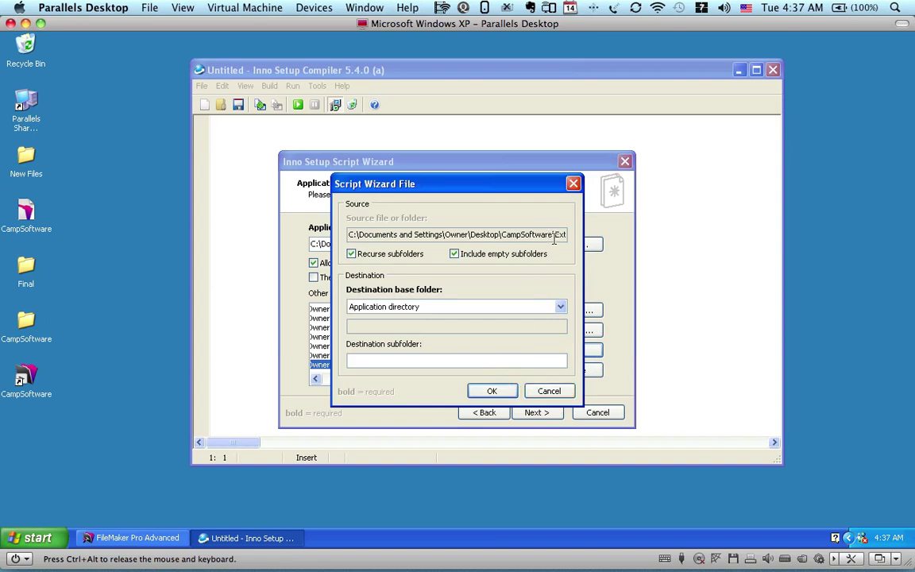
pyautogui.press('Right')
pyautogui.press('Right')
pyautogui.press('Right')
pyautogui.press('Right')
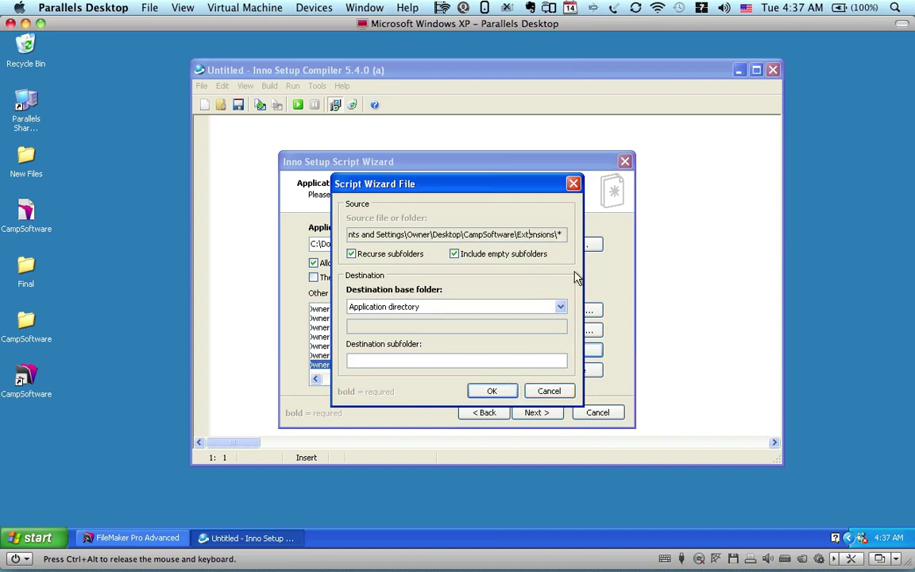
pyautogui.press('Right')
pyautogui.press('Right')
pyautogui.press('Right')
pyautogui.press('Right')
pyautogui.hotkey('shift', 'Left')
pyautogui.hotkey('shift', 'Left')
pyautogui.hotkey('shift', 'Left')
pyautogui.hotkey('shift', 'Left')
pyautogui.hotkey('shift', 'Left')
pyautogui.hotkey('shift', 'Left')
pyautogui.hotkey('shift', 'Left')
pyautogui.hotkey('shift', 'Left')
pyautogui.hotkey('shift', 'Left')
pyautogui.hotkey('shift', 'Left')
pyautogui.hotkey('shift', 'Left')
pyautogui.hotkey('ctrl', 'c')
pyautogui.click(383, 366)
pyautogui.hotkey('ctrl', 'v')
# Confirm the Extensions settings and add the Microsoft.VC90.CRT folder including its subfolders.
pyautogui.click(492, 391)
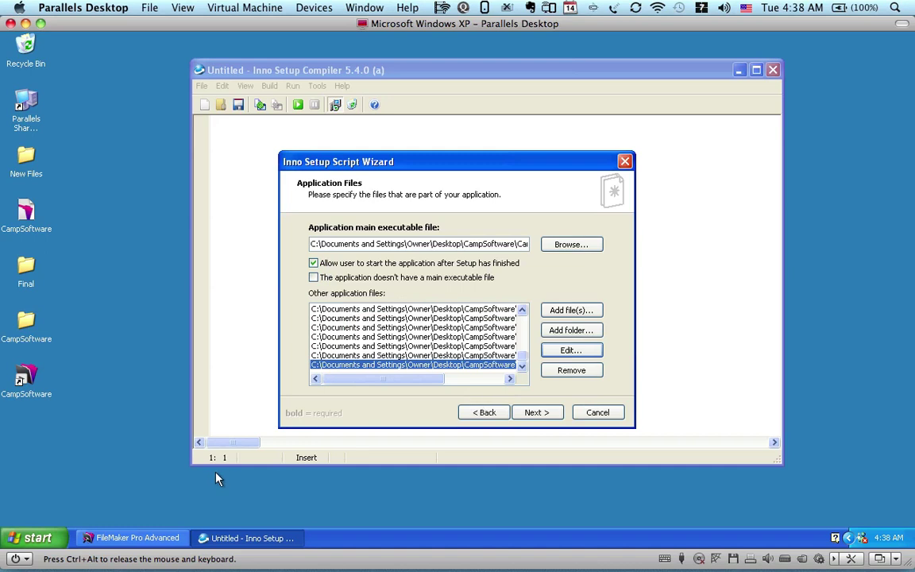
pyautogui.click(585, 332)
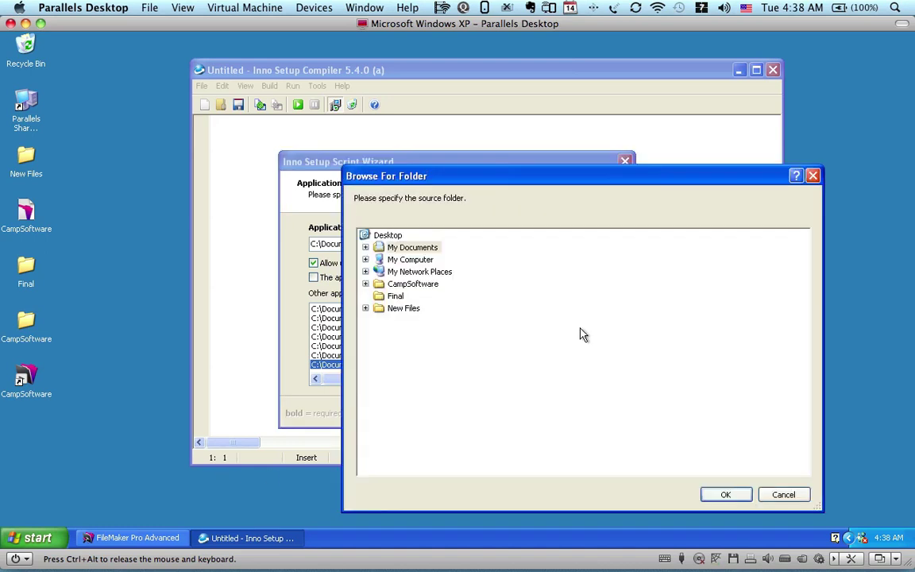
pyautogui.click(365, 284)
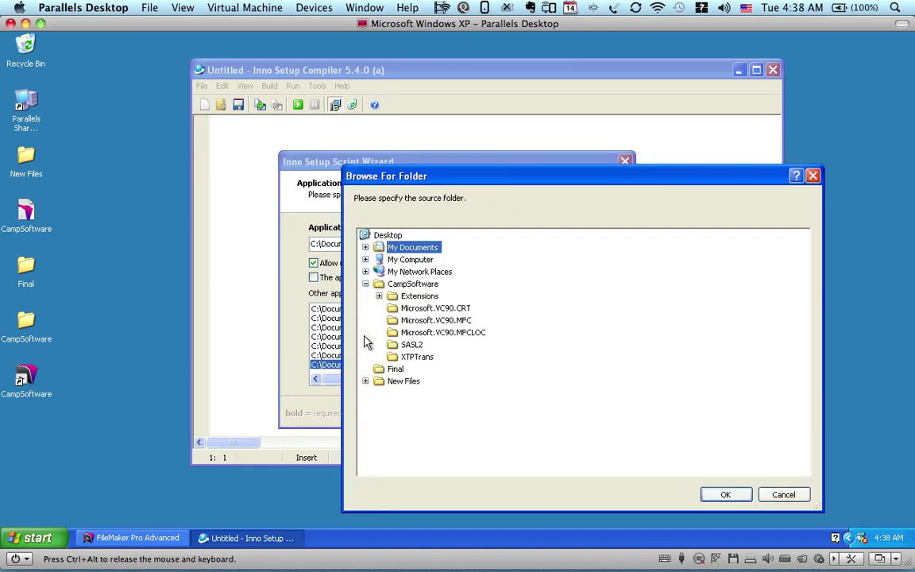
pyautogui.click(433, 309)
pyautogui.click(735, 496)
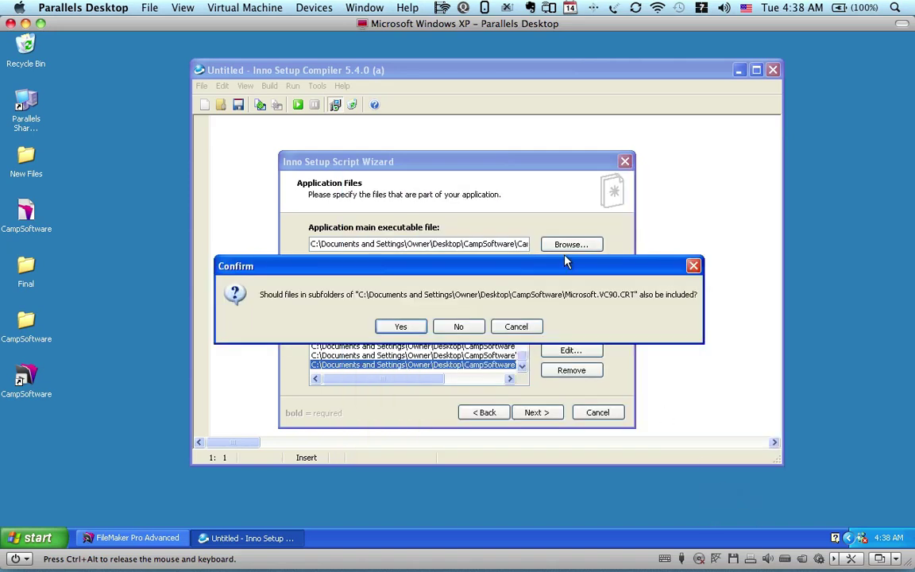
pyautogui.press('Return')
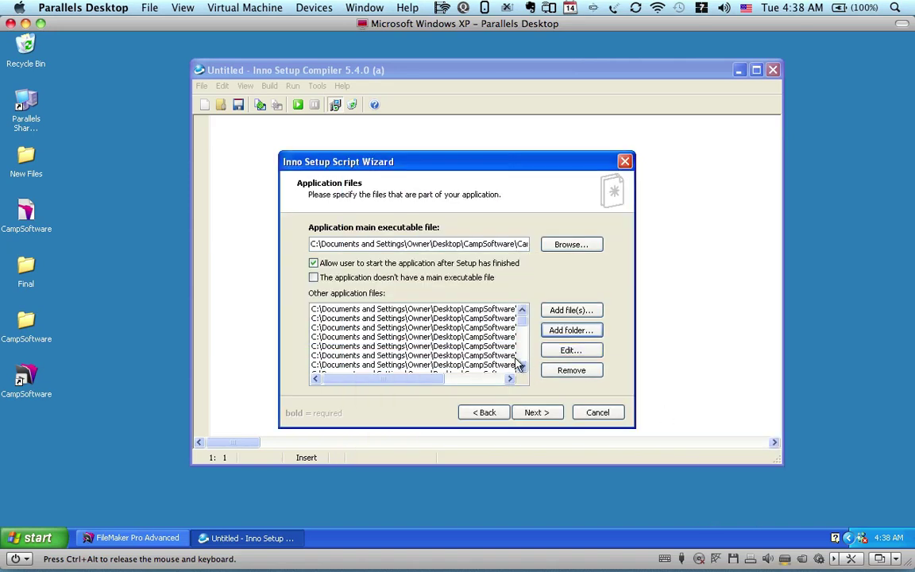
pyautogui.moveTo(522, 325); pyautogui.dragTo(524, 365)
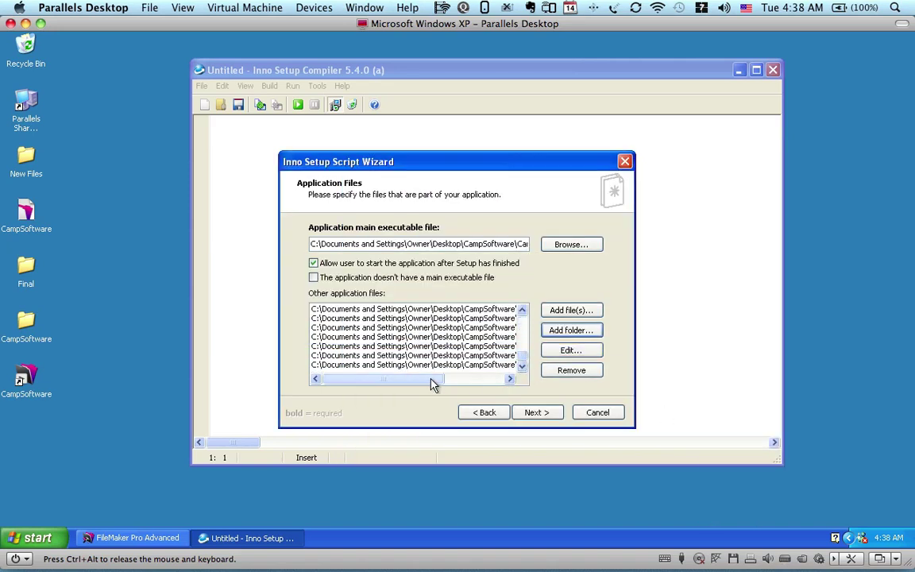
pyautogui.moveTo(433, 379); pyautogui.dragTo(525, 387)
# Set the Microsoft.VC90.CRT entry's destination subfolder to 'Microsoft.VC90.CRT' and verify it.
pyautogui.click(474, 365)
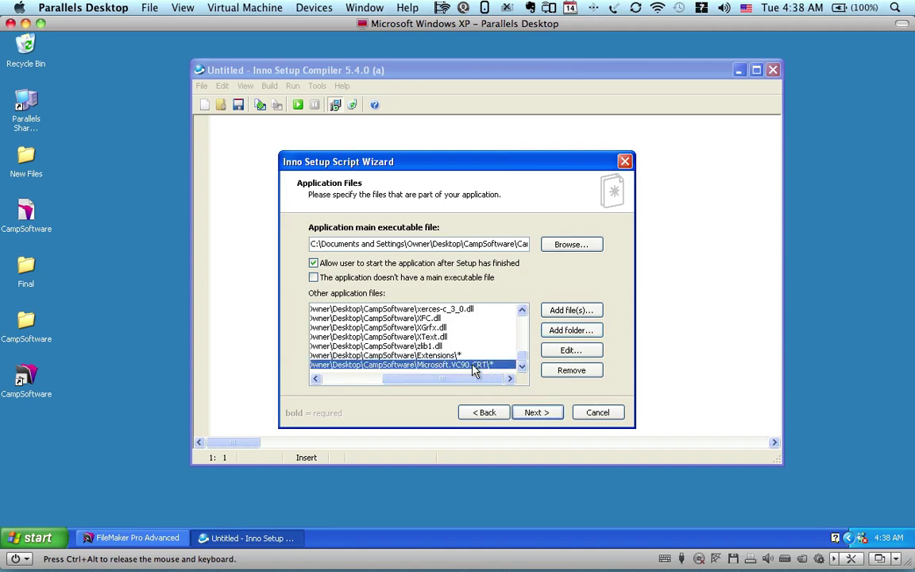
pyautogui.click(572, 350)
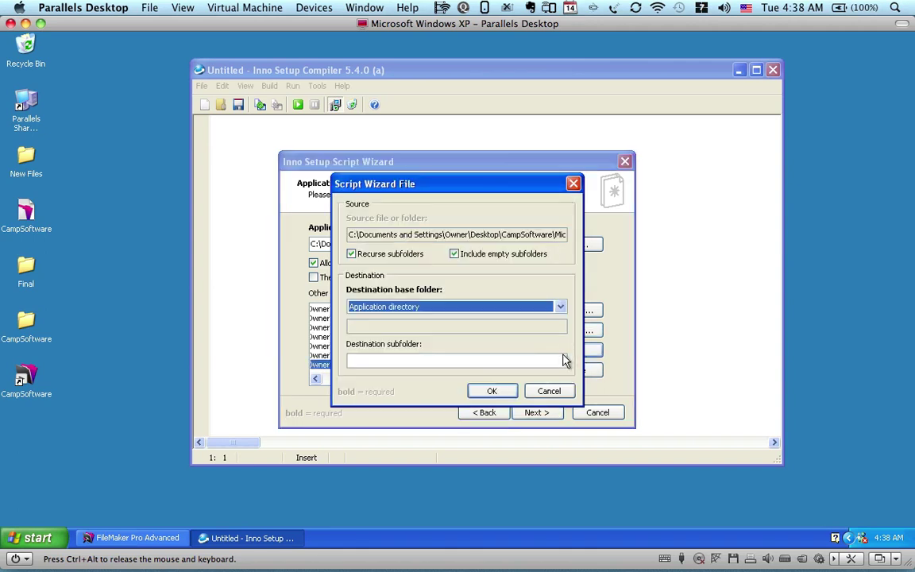
pyautogui.doubleClick(559, 235)
pyautogui.click(554, 234)
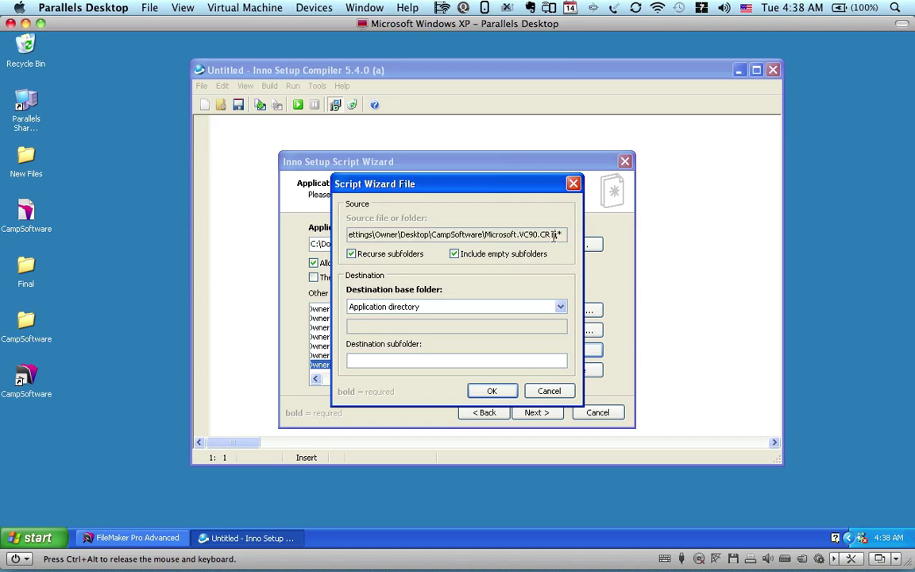
pyautogui.hotkey('shift', 'Left')
pyautogui.hotkey('shift', 'Left')
pyautogui.hotkey('shift', 'Left')
pyautogui.hotkey('shift', 'Left')
pyautogui.hotkey('shift', 'Left')
pyautogui.hotkey('shift', 'Left')
pyautogui.hotkey('shift', 'Left')
pyautogui.hotkey('shift', 'Left')
pyautogui.hotkey('shift', 'Left')
pyautogui.hotkey('shift', 'Left')
pyautogui.hotkey('shift', 'Left')
pyautogui.hotkey('shift', 'Left')
pyautogui.hotkey('shift', 'Left')
pyautogui.hotkey('shift', 'Left')
pyautogui.hotkey('shift', 'Left')
pyautogui.hotkey('shift', 'Left')
pyautogui.hotkey('shift', 'Left')
pyautogui.hotkey('shift', 'Left')
pyautogui.hotkey('shift', 'Left')
pyautogui.hotkey('ctrl', 'c')
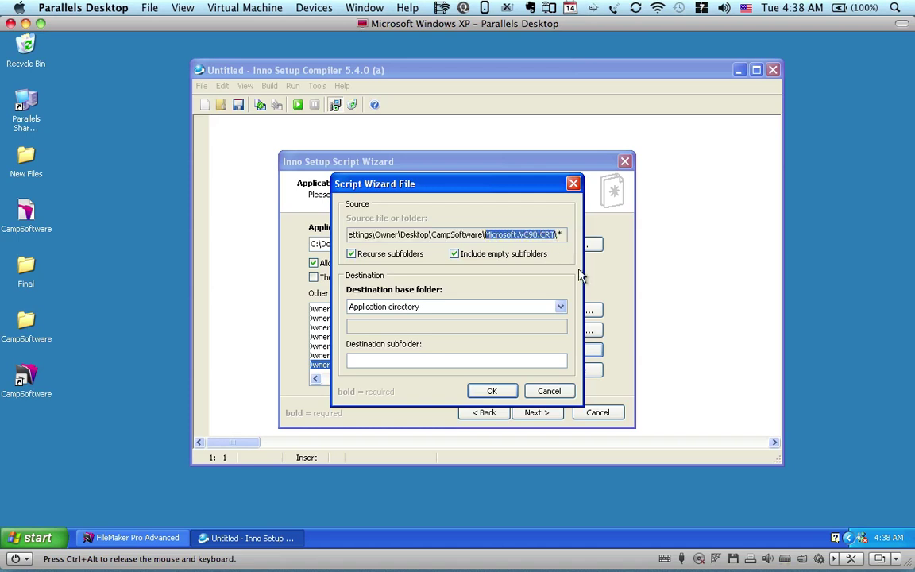
pyautogui.click(471, 361)
pyautogui.hotkey('ctrl', 'v')
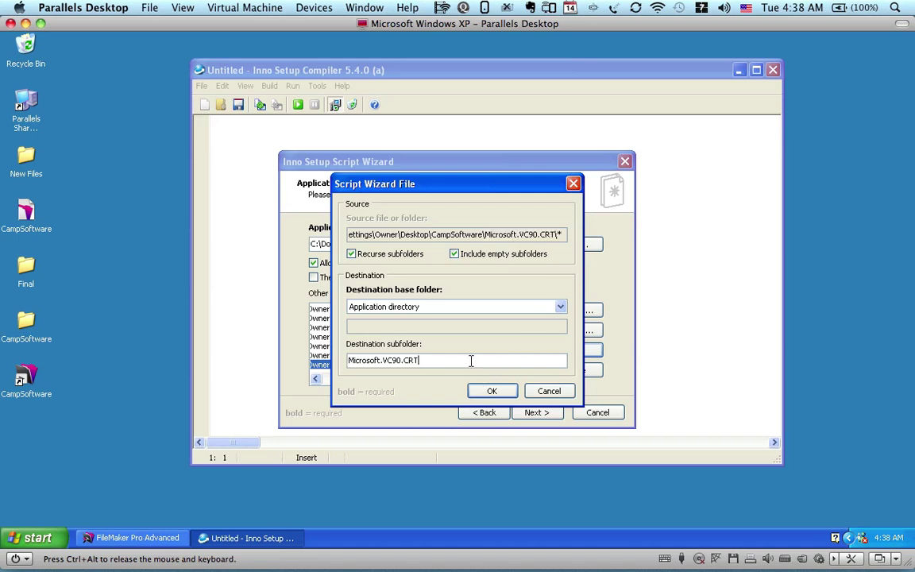
pyautogui.click(492, 391)
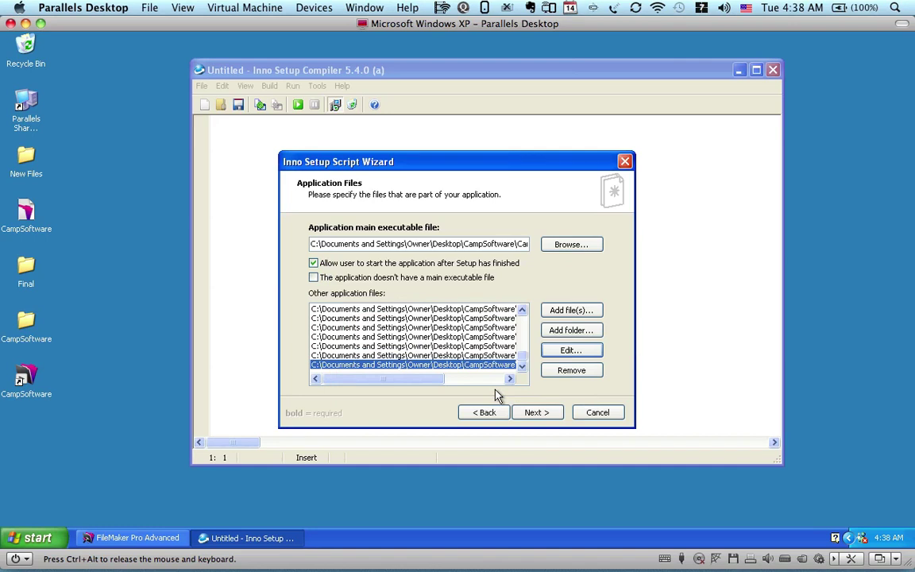
pyautogui.moveTo(435, 381); pyautogui.dragTo(507, 384)
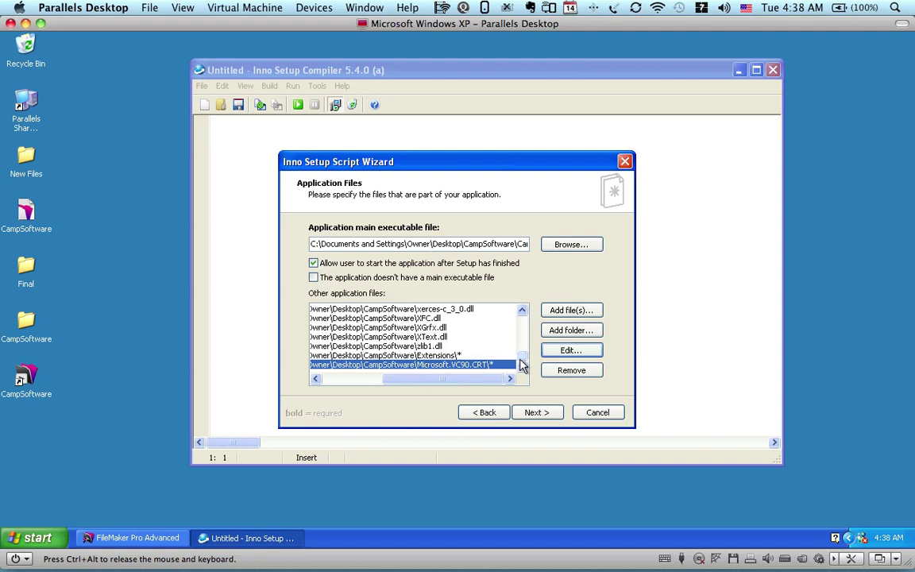
pyautogui.click(570, 352)
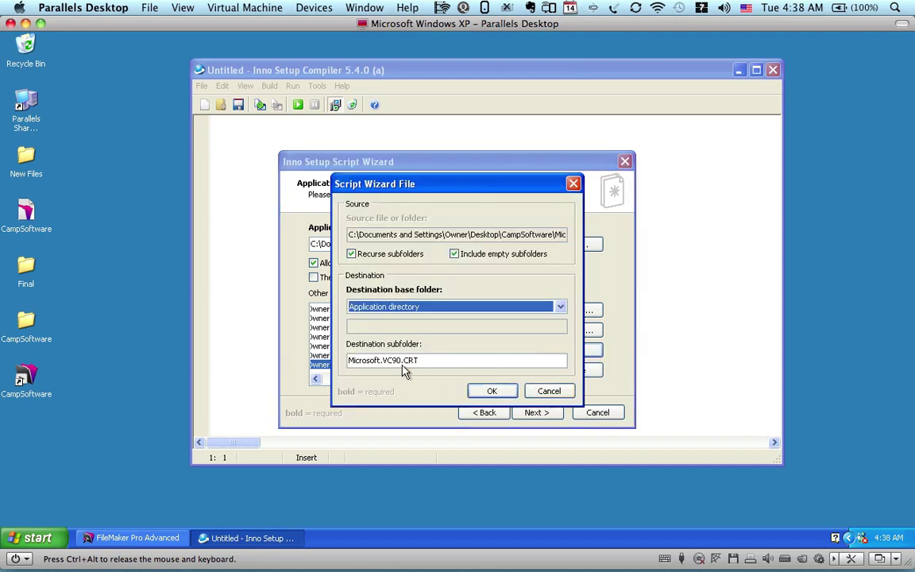
pyautogui.click(548, 390)
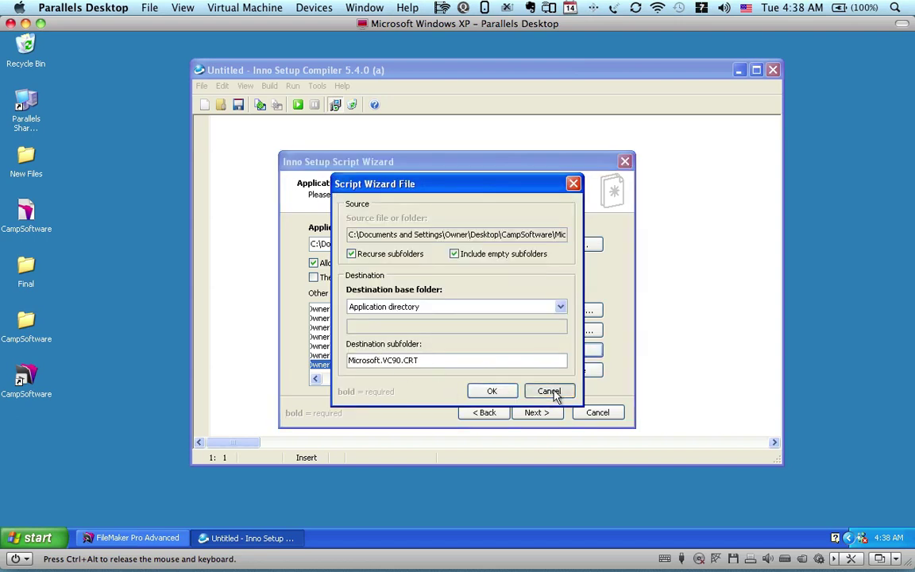
# Lock the CampSoftware Start Menu folder name and add Internet-shortcut and Uninstall icons to it.
pyautogui.click(538, 413)
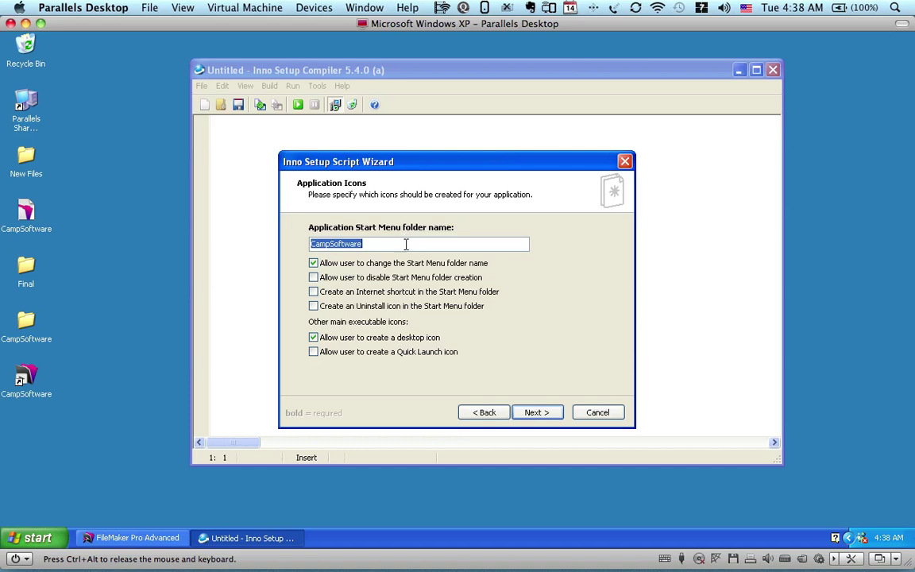
pyautogui.click(337, 265)
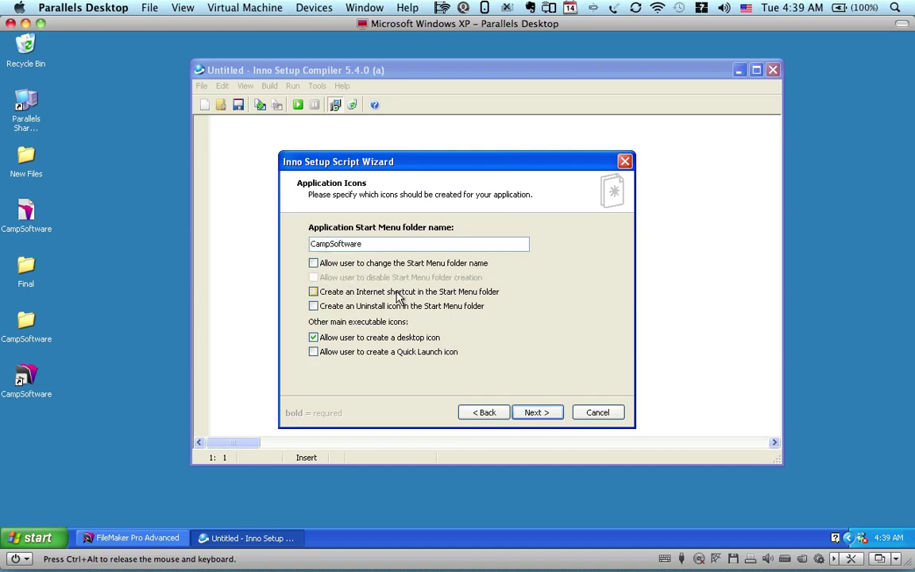
pyautogui.click(398, 295)
pyautogui.click(314, 307)
pyautogui.click(537, 415)
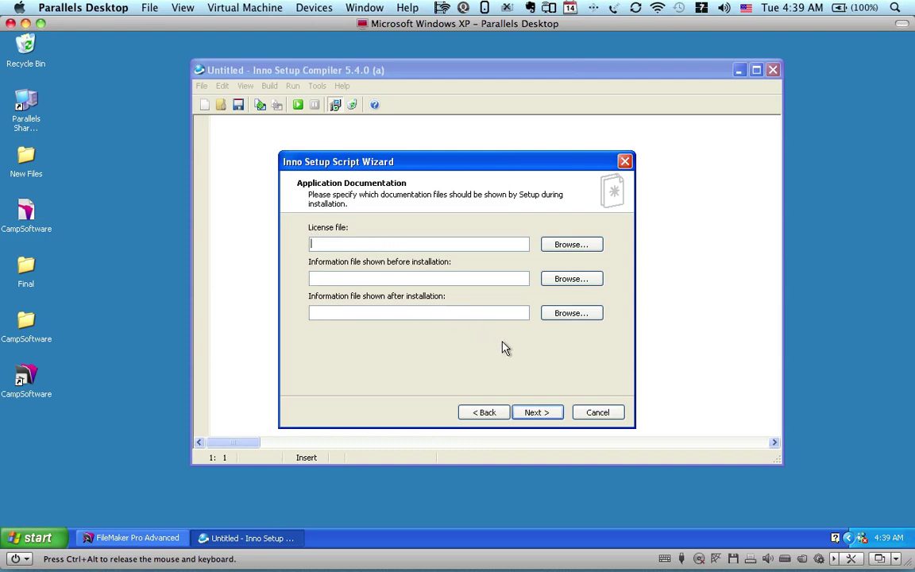
# Skip documentation files and keep English as the only installer language.
pyautogui.click(535, 417)
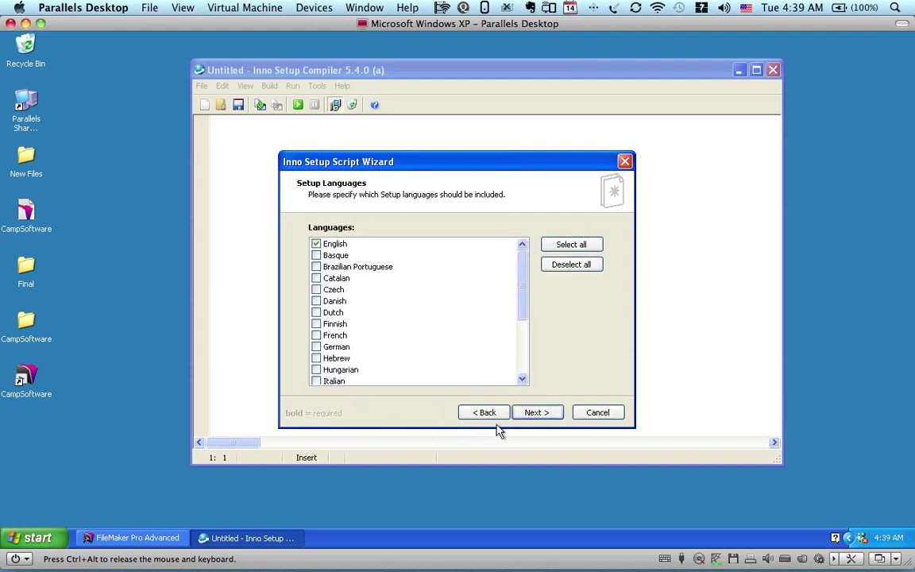
pyautogui.click(531, 417)
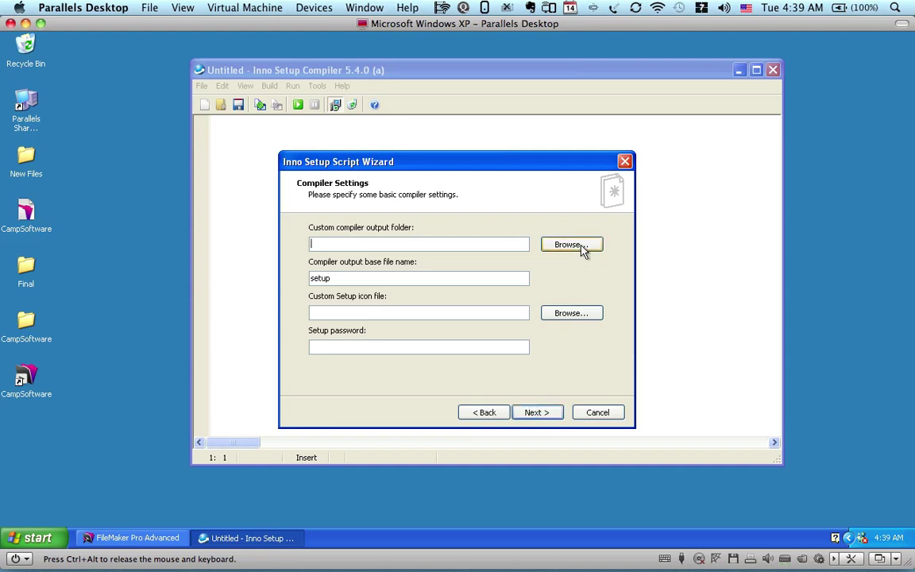
pyautogui.moveTo(41, 271); pyautogui.dragTo(488, 287)
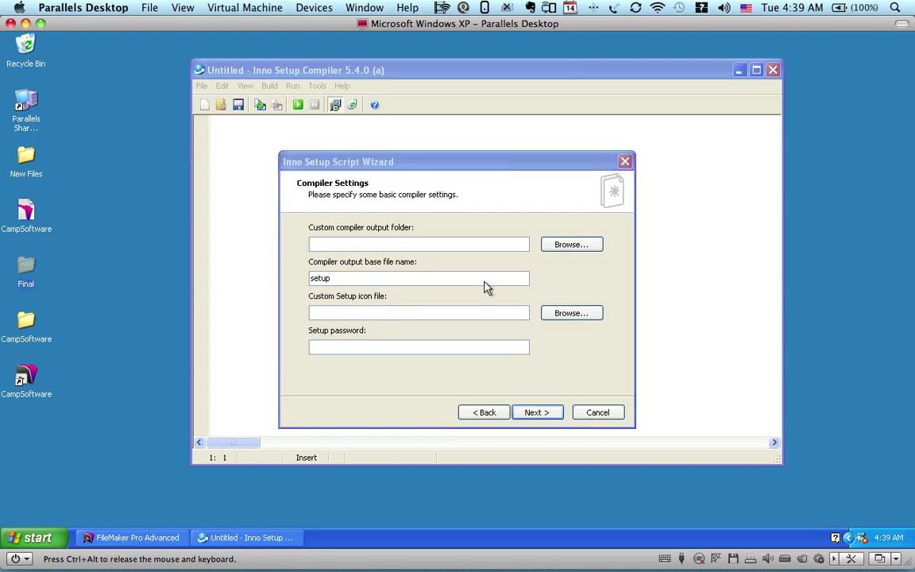
# Set the compiler output folder to Desktop\Final with base file name 'setup'.
pyautogui.click(569, 246)
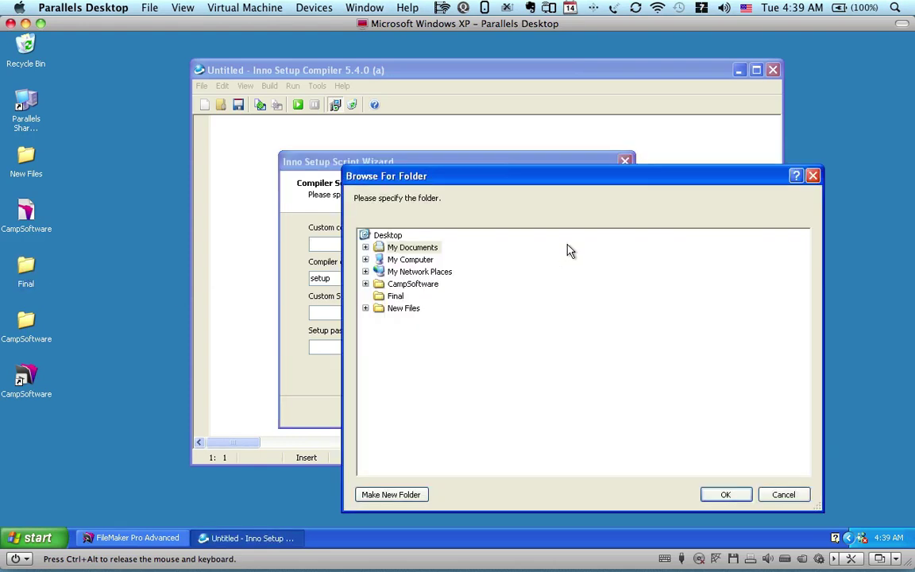
pyautogui.click(396, 296)
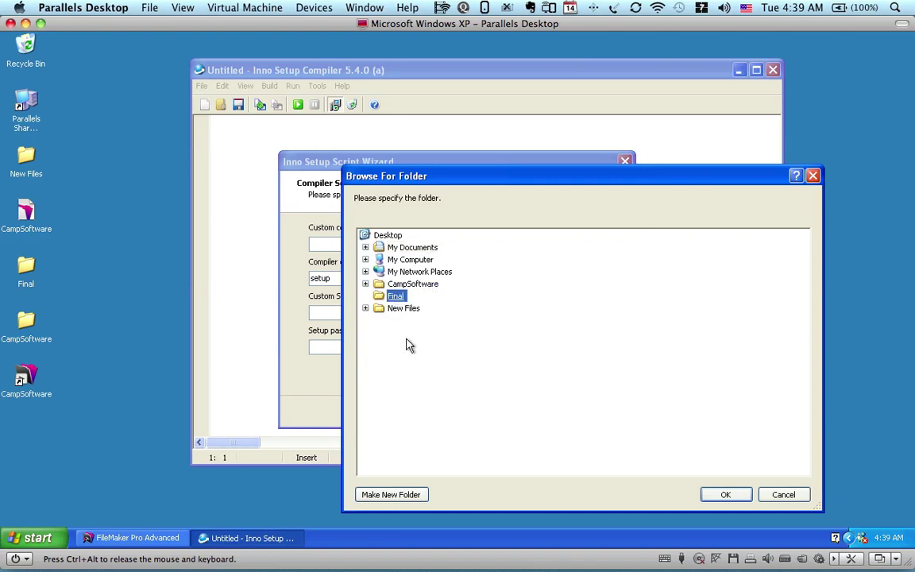
pyautogui.click(719, 494)
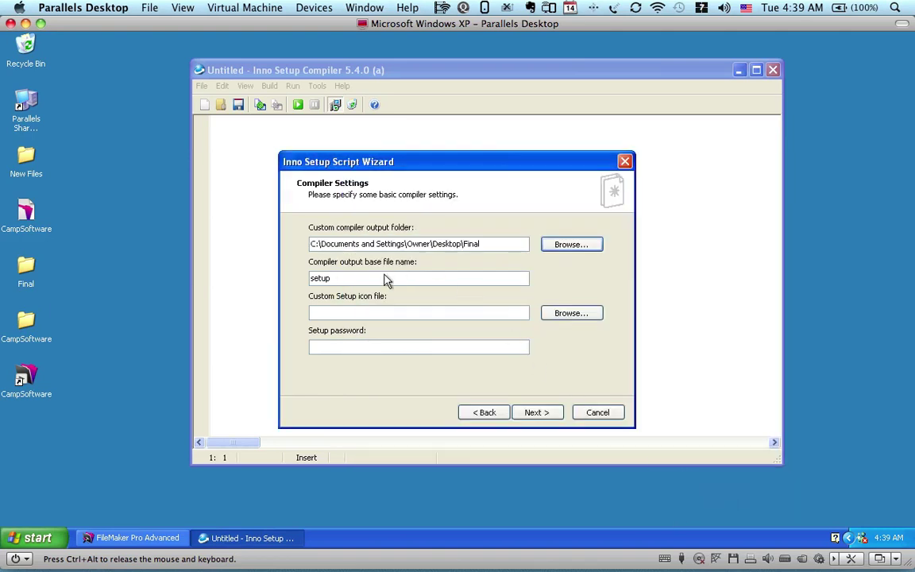
pyautogui.doubleClick(359, 282)
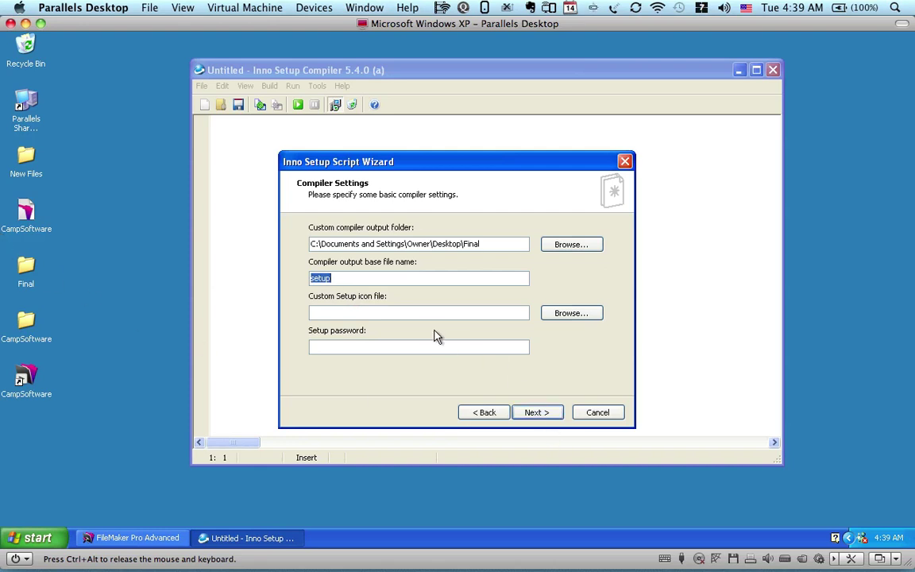
pyautogui.click(422, 311)
pyautogui.click(343, 345)
pyautogui.click(548, 414)
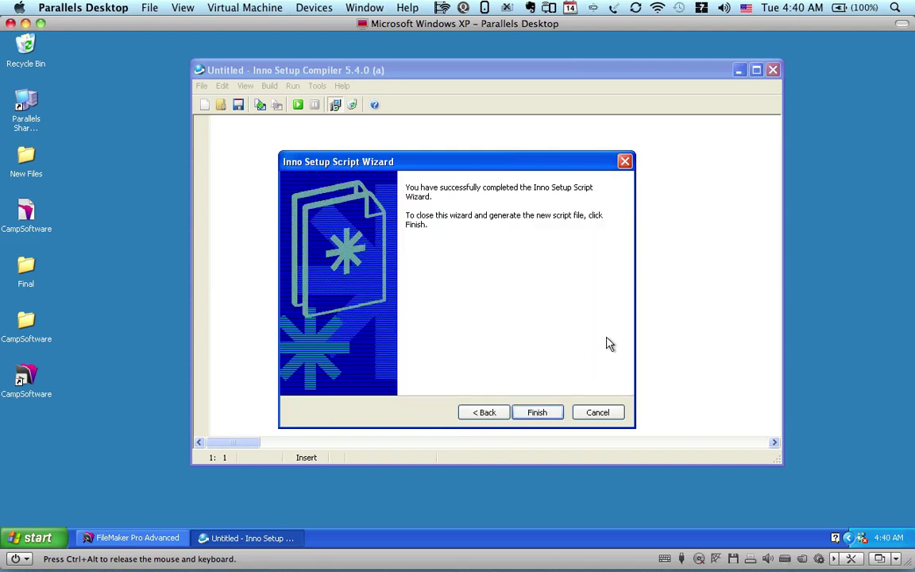
# Finish the wizard and compile the generated CampSoftware script immediately without saving it.
pyautogui.click(538, 414)
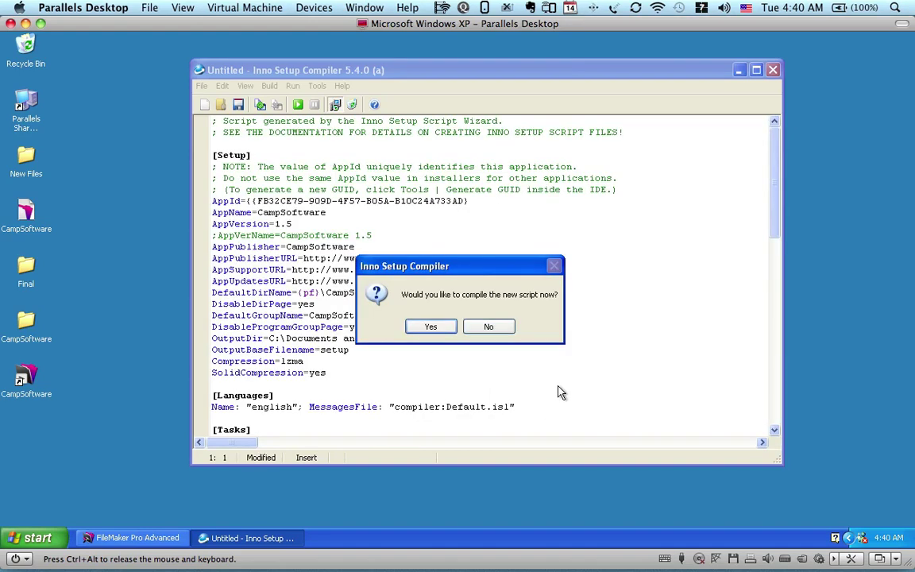
pyautogui.click(431, 333)
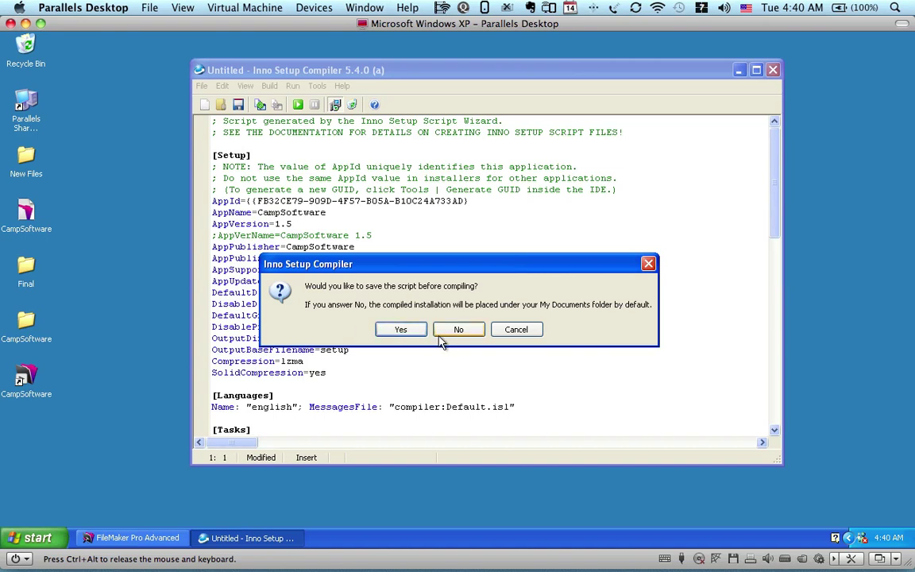
pyautogui.click(522, 332)
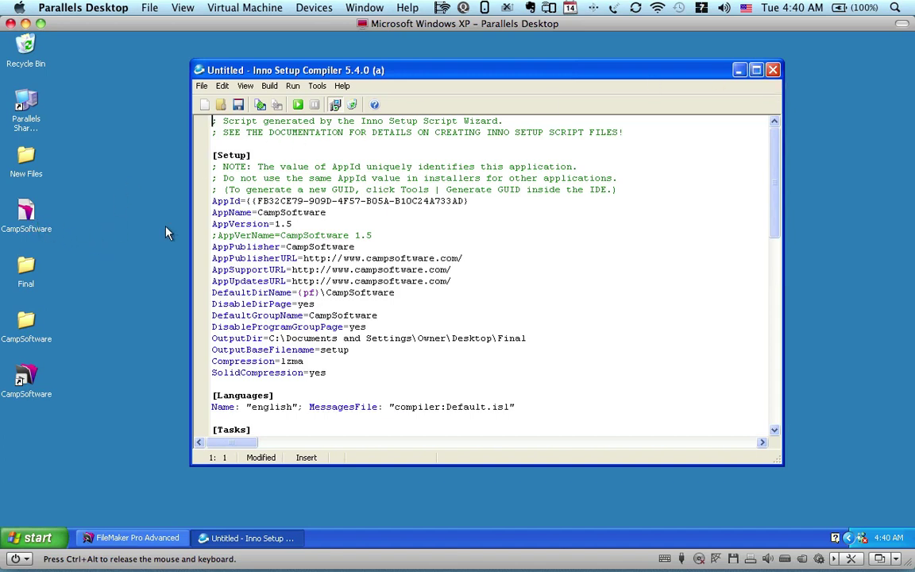
# Open the desktop Final folder and run the compiled setup installer.
pyautogui.click(739, 72)
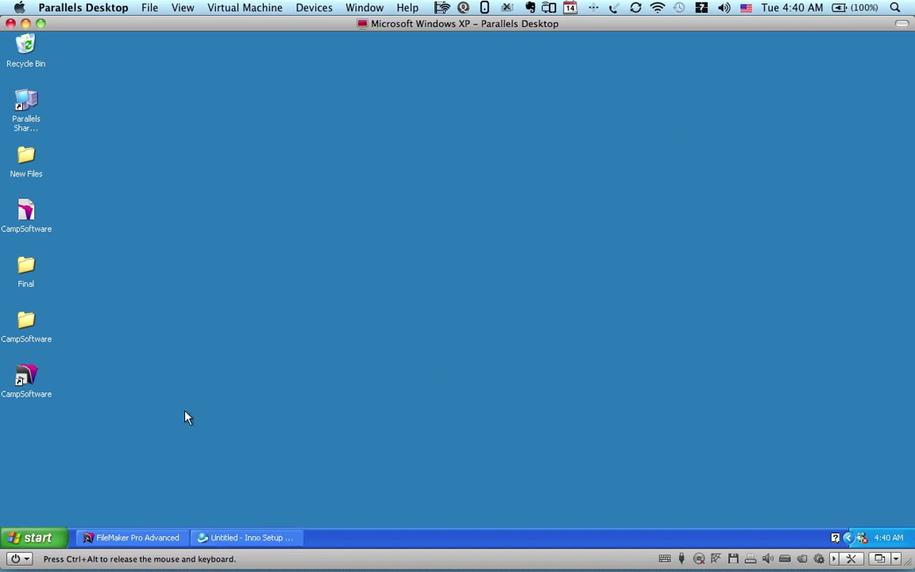
pyautogui.doubleClick(27, 273)
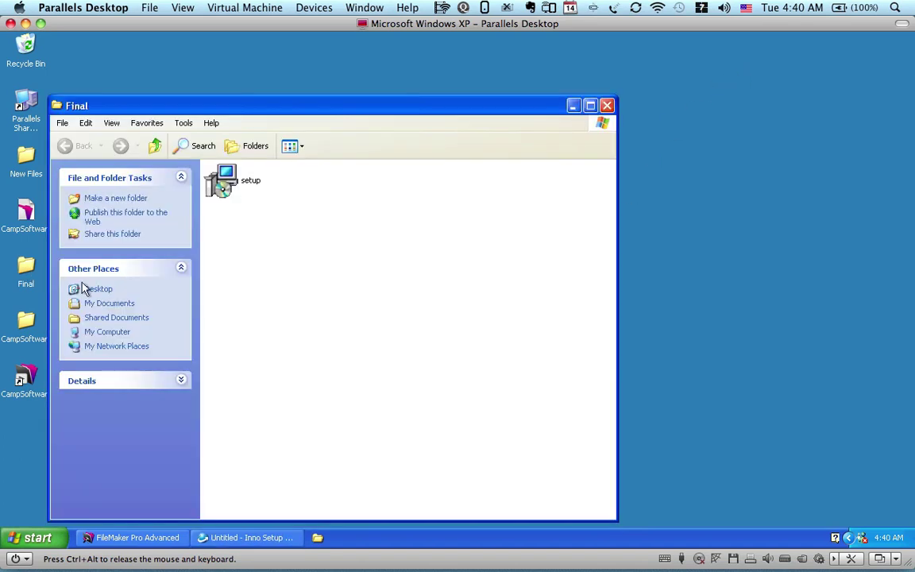
pyautogui.moveTo(337, 111); pyautogui.dragTo(522, 31)
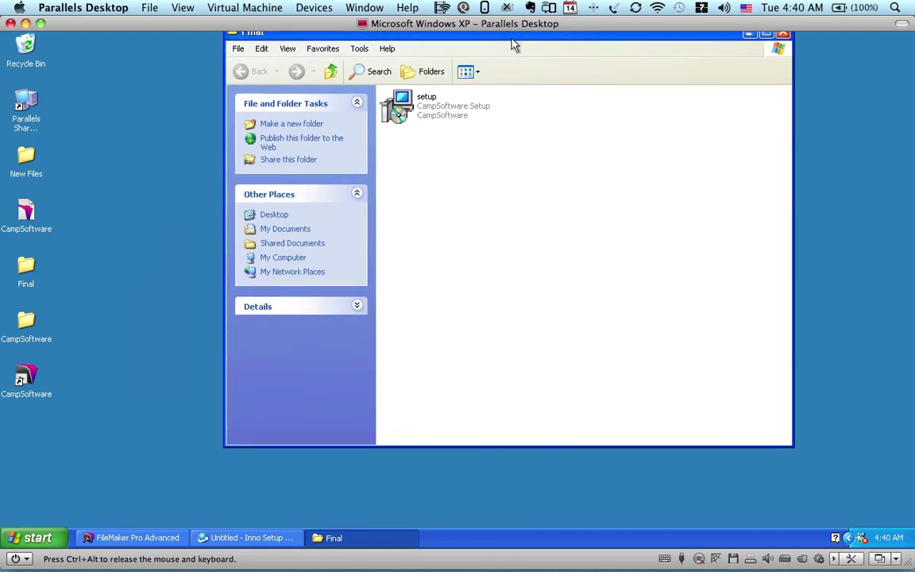
pyautogui.doubleClick(395, 109)
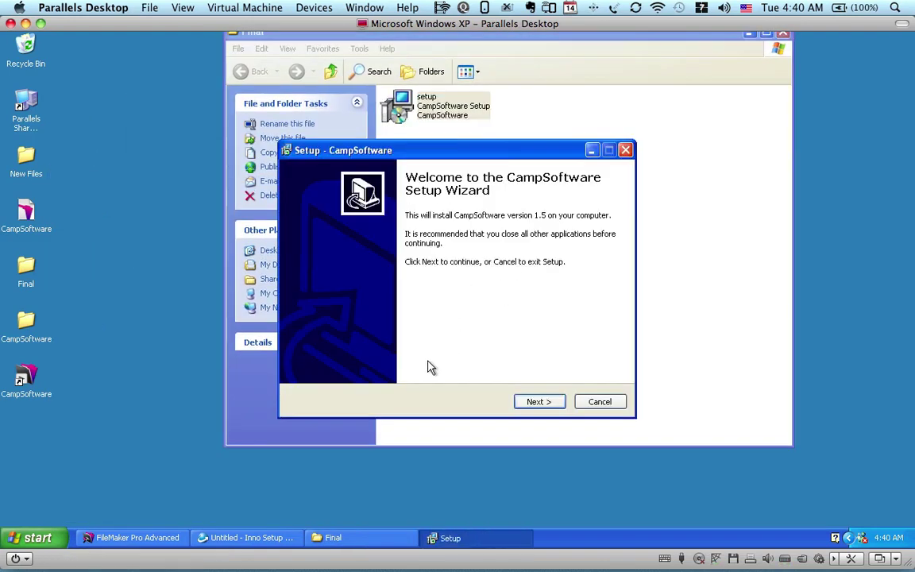
# Advance through the installer with C:\Program Files\CampSoftware and the desktop icon, then cancel at Ready to Install.
pyautogui.click(538, 403)
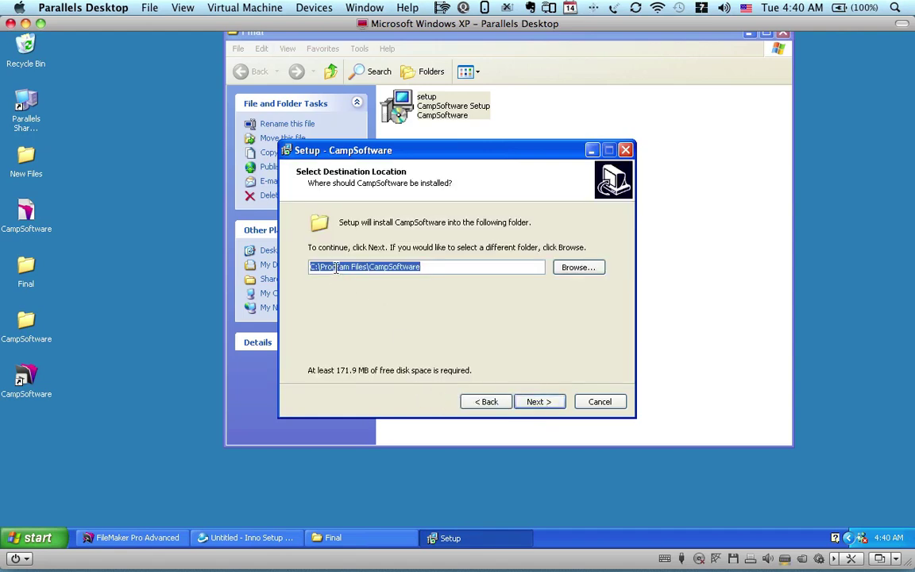
pyautogui.click(548, 409)
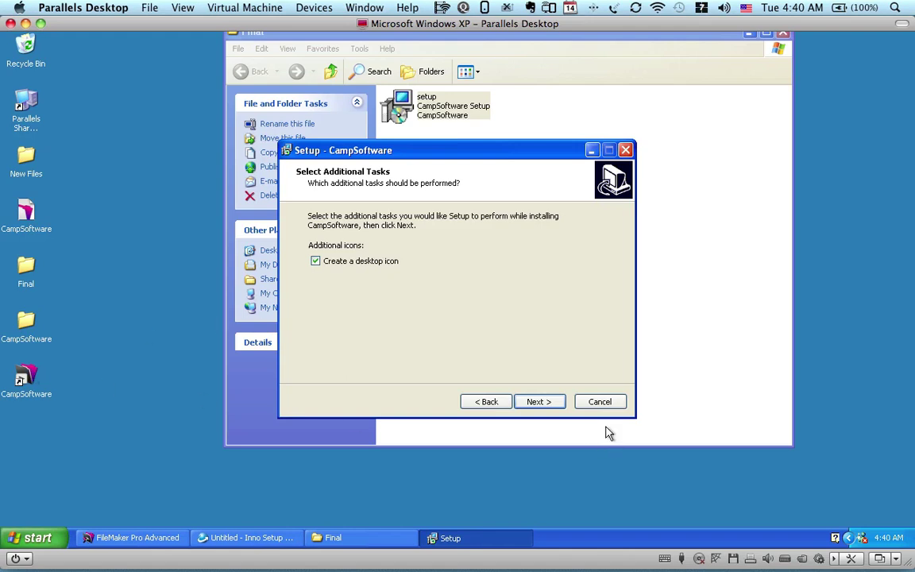
pyautogui.click(537, 402)
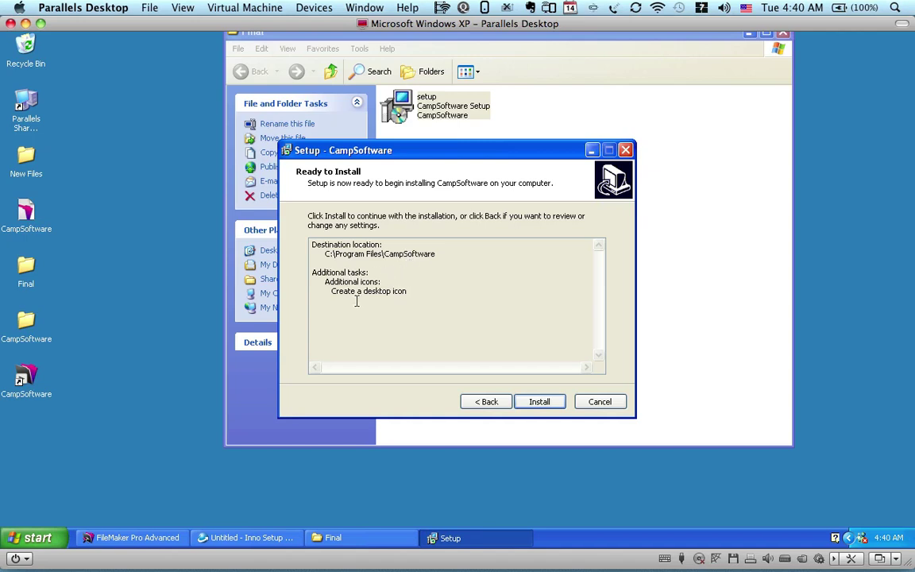
pyautogui.click(601, 402)
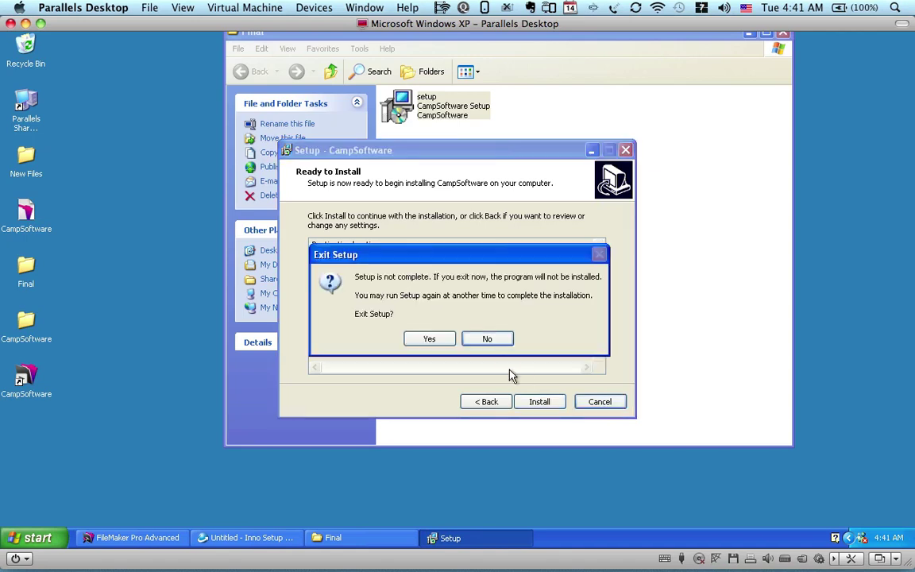
# Exit setup, close the Final folder, and launch CampSoftware from Start > All Programs > CampSoftware.
pyautogui.click(429, 341)
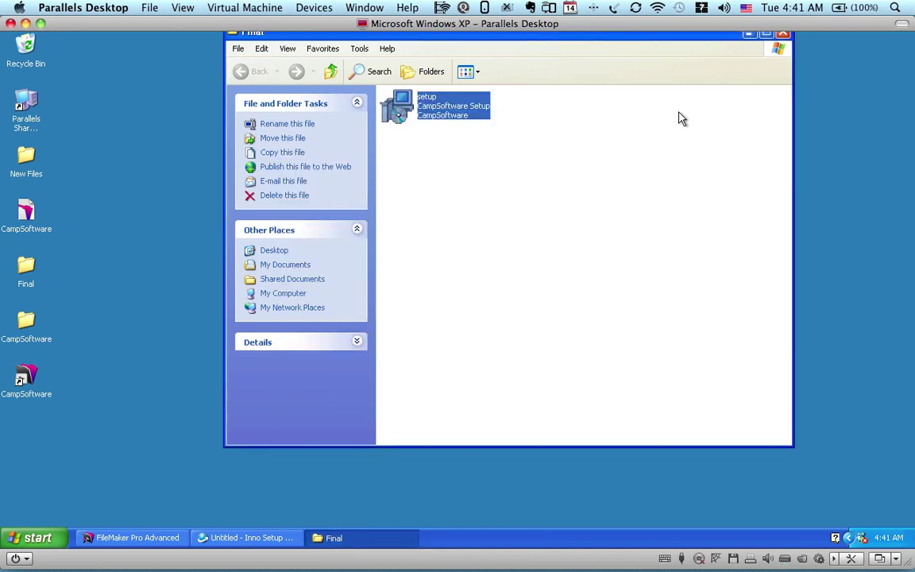
pyautogui.click(783, 36)
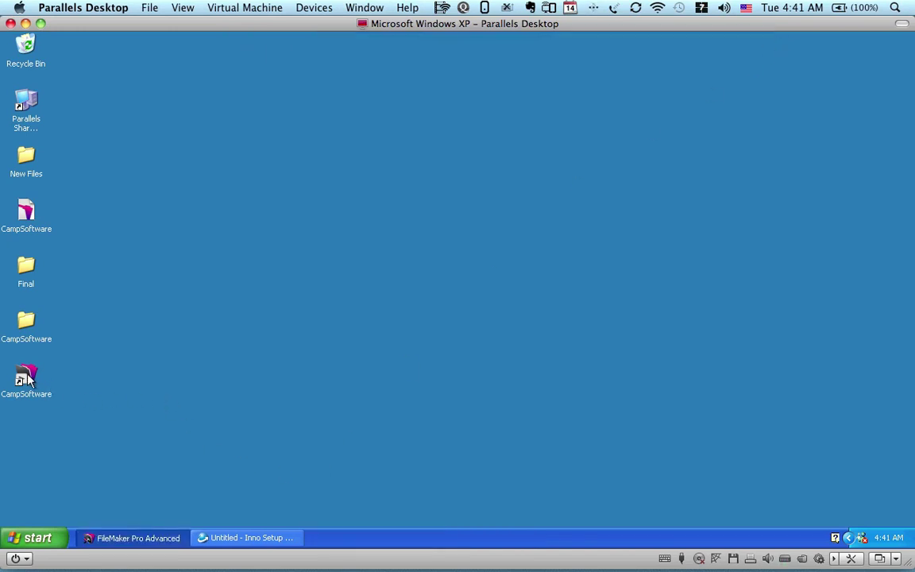
pyautogui.click(36, 538)
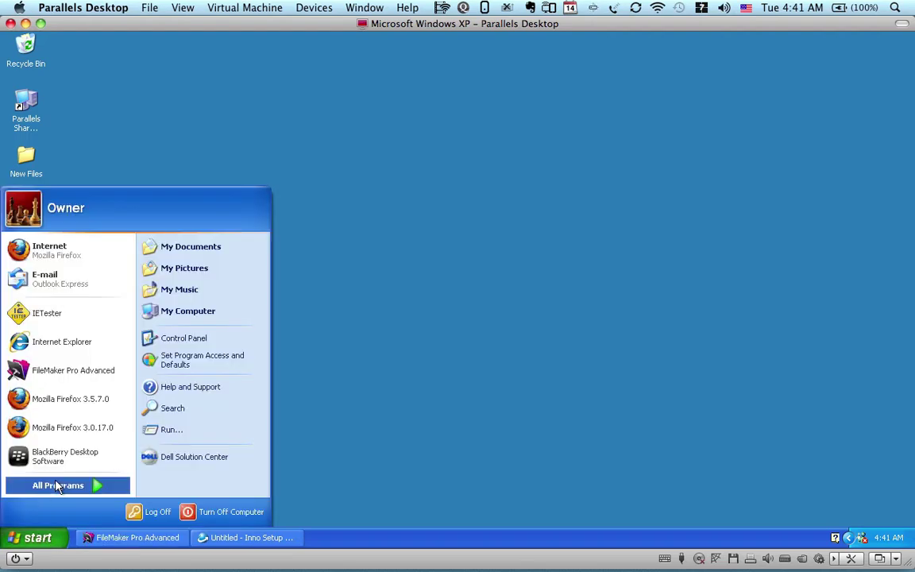
pyautogui.moveTo(56, 489)
pyautogui.moveTo(362, 277)
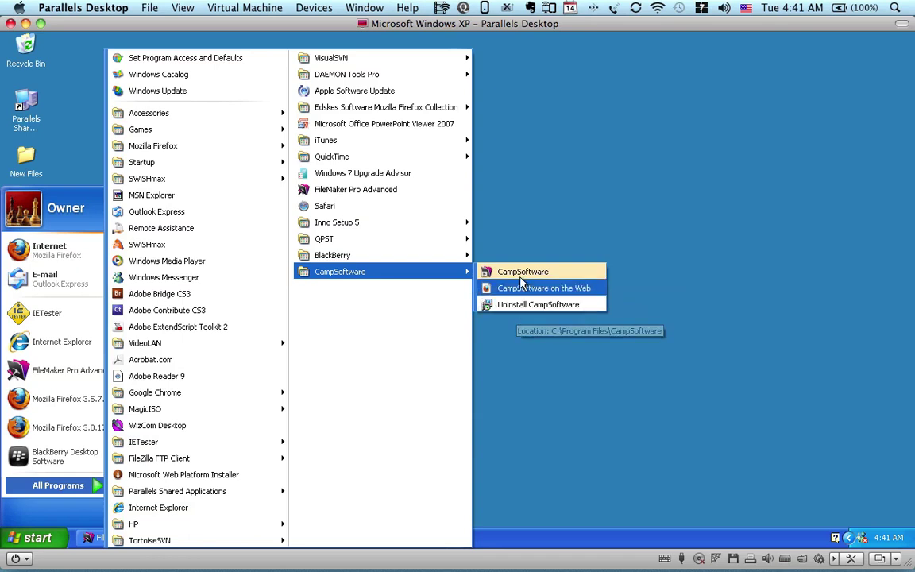
pyautogui.click(522, 273)
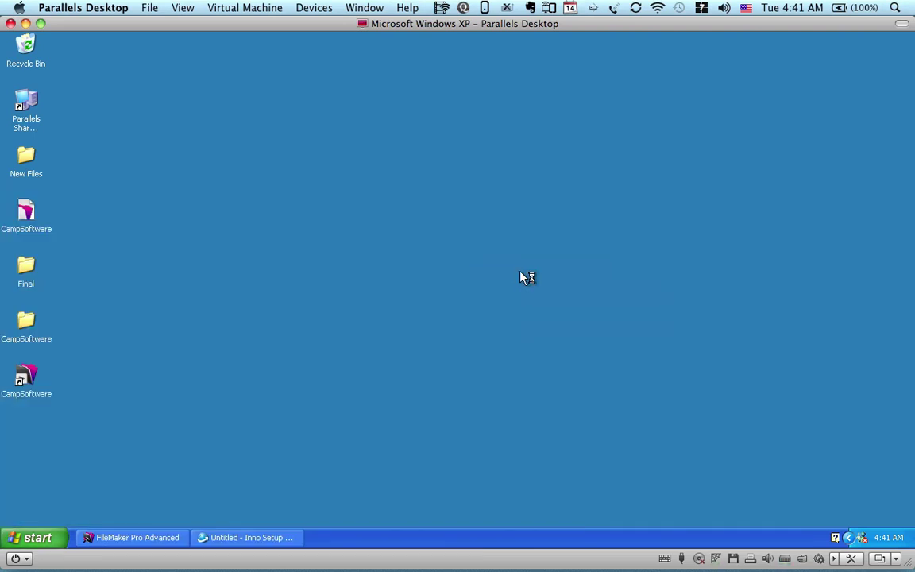